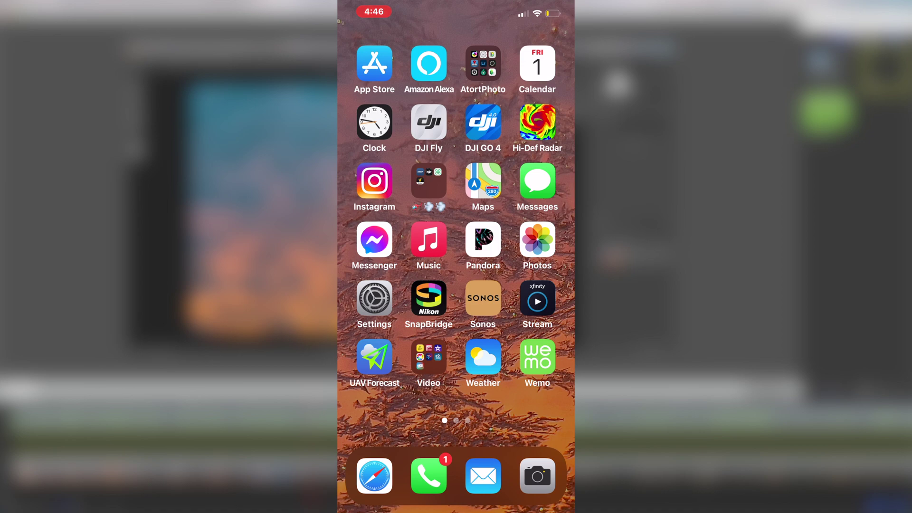
Check the phone's model and iOS version under Settings > General > About
left_click(374, 299)
scroll(455, 285, "up", 10)
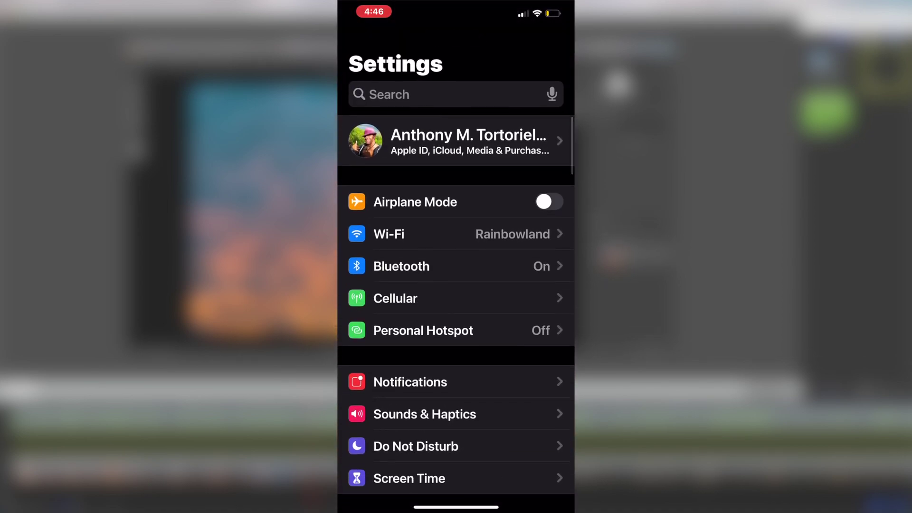
scroll(456, 285, "down", 1)
scroll(455, 285, "down", 2)
left_click(397, 426)
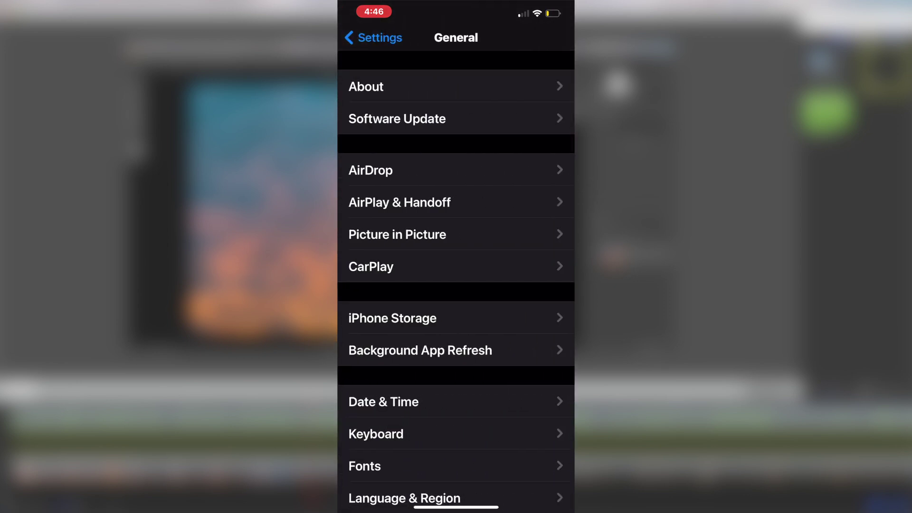
left_click(364, 85)
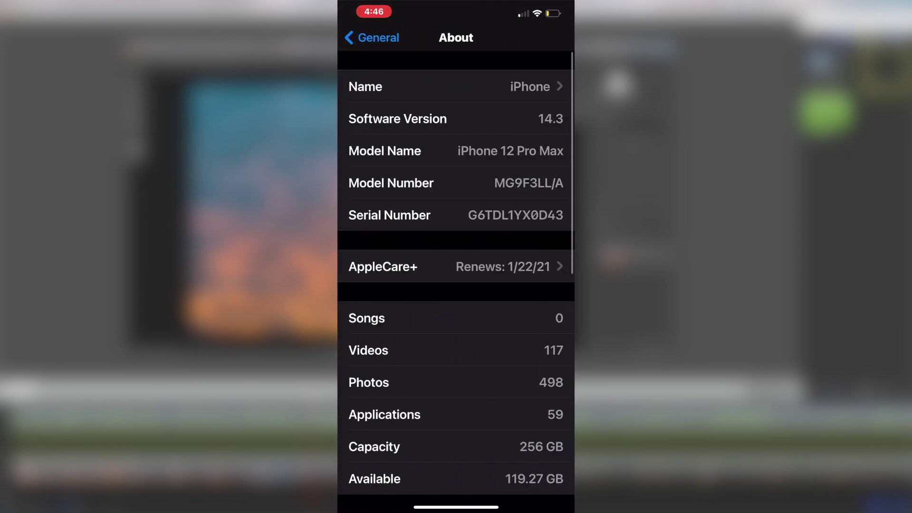
Return to the main Settings list and bring up Camera settings (4K at 60 fps, Grid on)
left_click(371, 38)
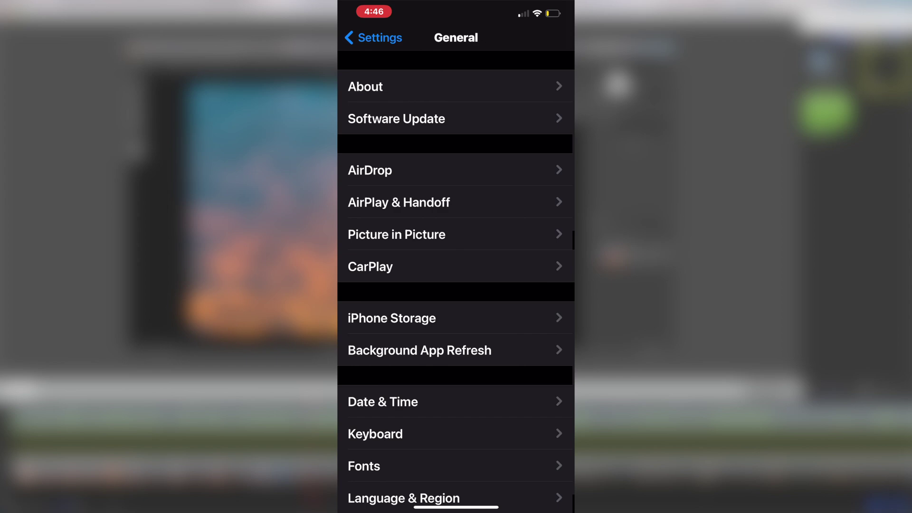
left_click(374, 37)
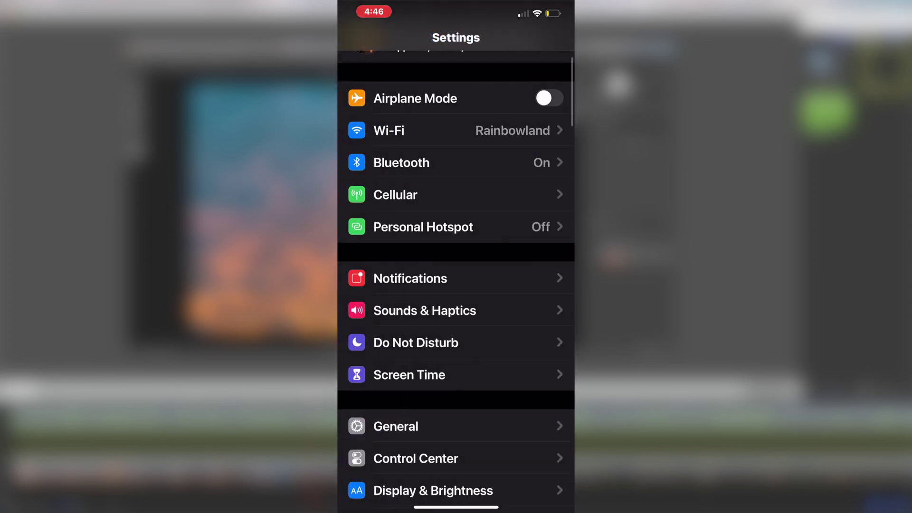
scroll(456, 280, "down", 15)
scroll(455, 280, "down", 10)
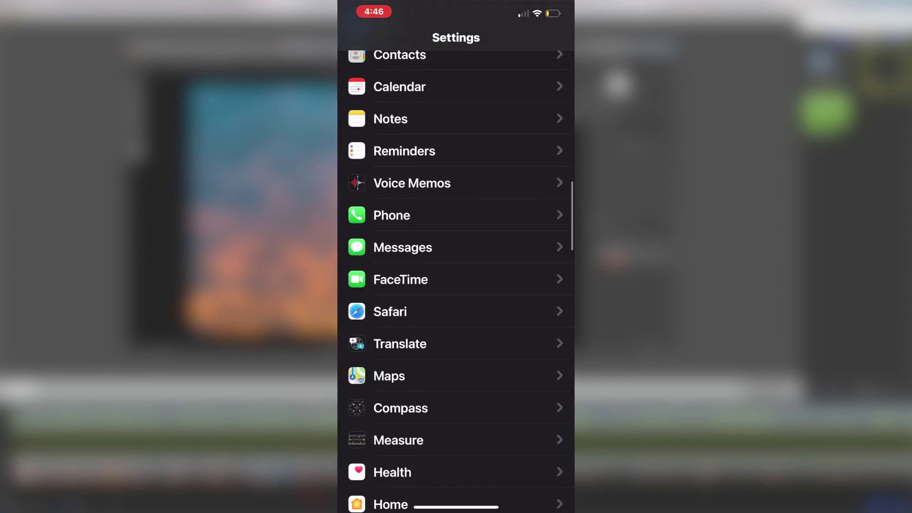
left_click(396, 281)
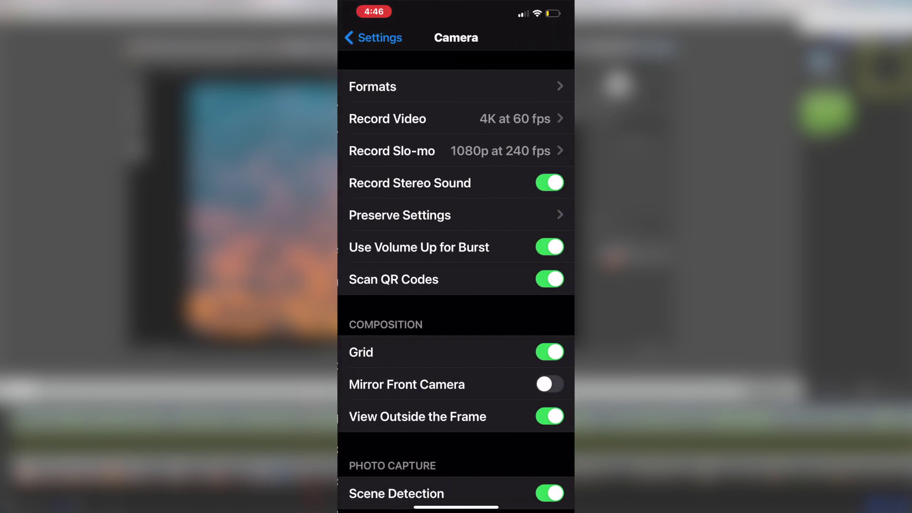
scroll(456, 280, "down", 10)
scroll(456, 280, "up", 5)
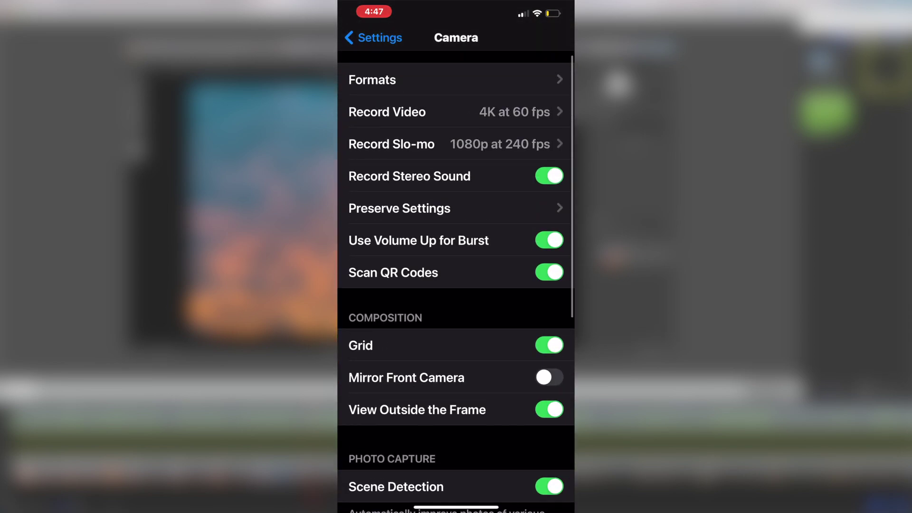
In Camera Formats, toggle Apple ProRAW off and back on so it stays enabled
left_click(372, 75)
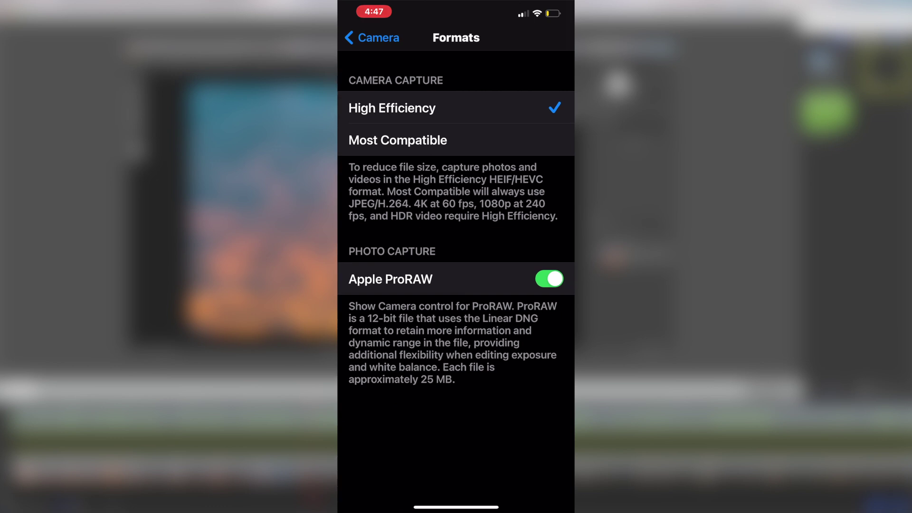
left_click(549, 279)
left_click(550, 279)
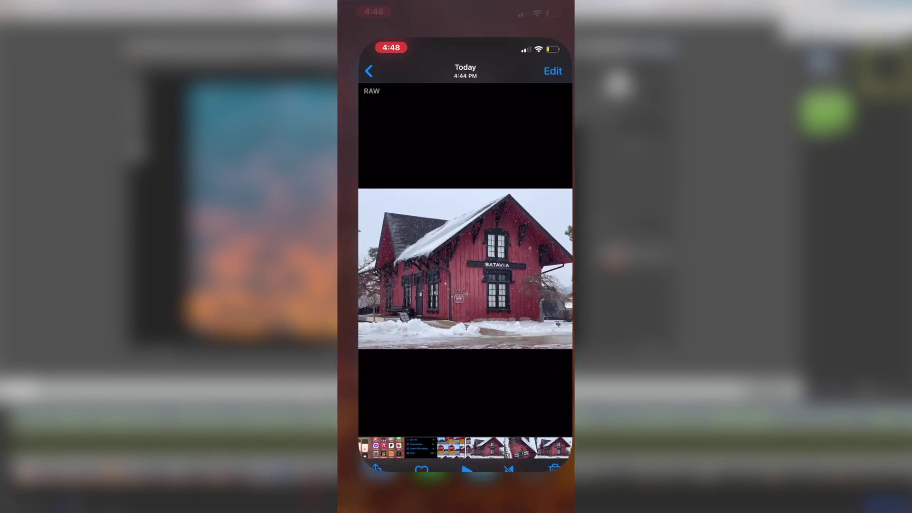
Go from the full-screen photo to the RAW album under Media Types
left_click(348, 38)
left_click(375, 35)
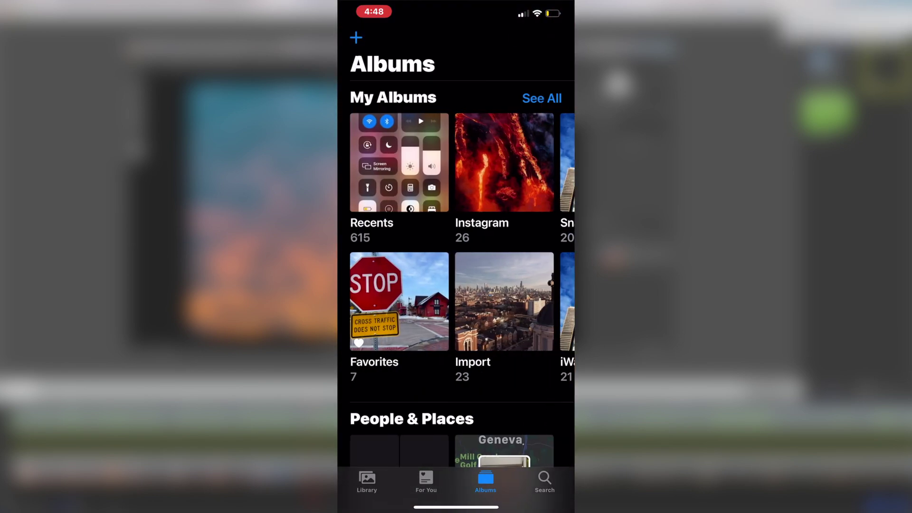
scroll(456, 257, "down", 10)
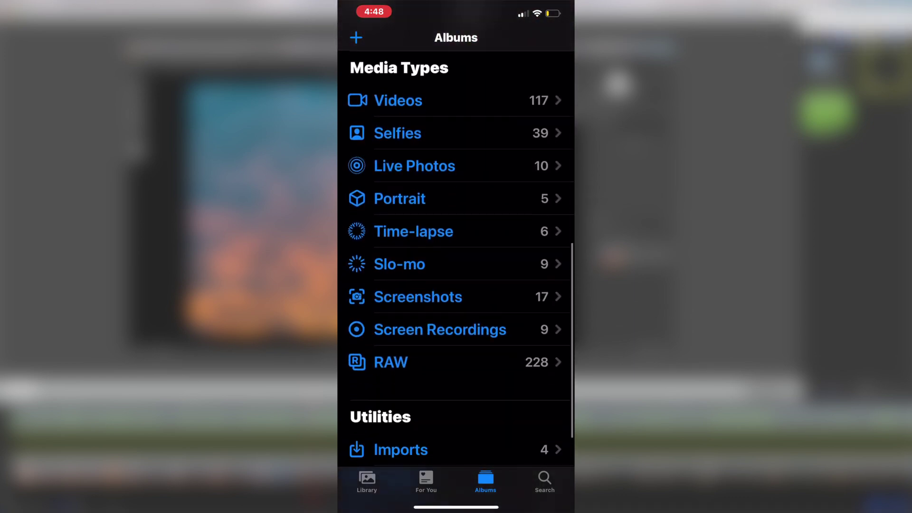
left_click(391, 362)
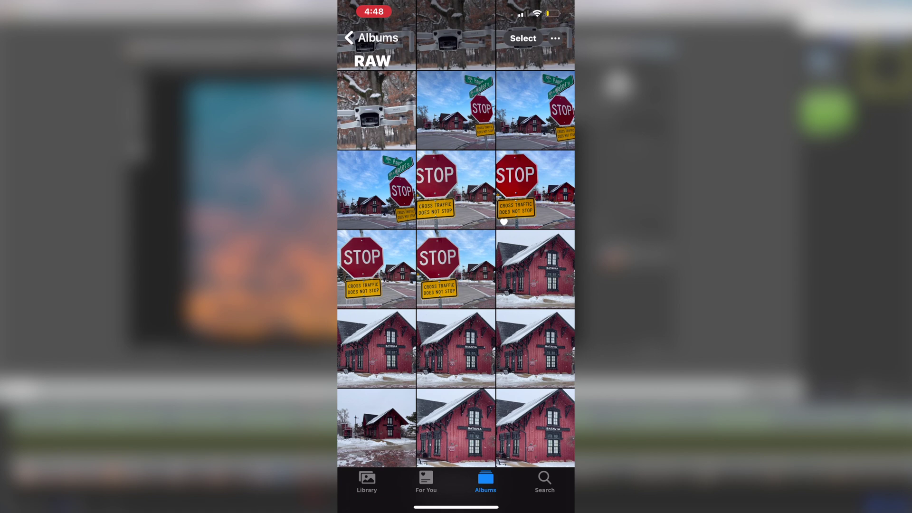
Show the red Batavia depot photo full-screen and swipe to the 10:53 close-up shot
scroll(456, 237, "down", 2)
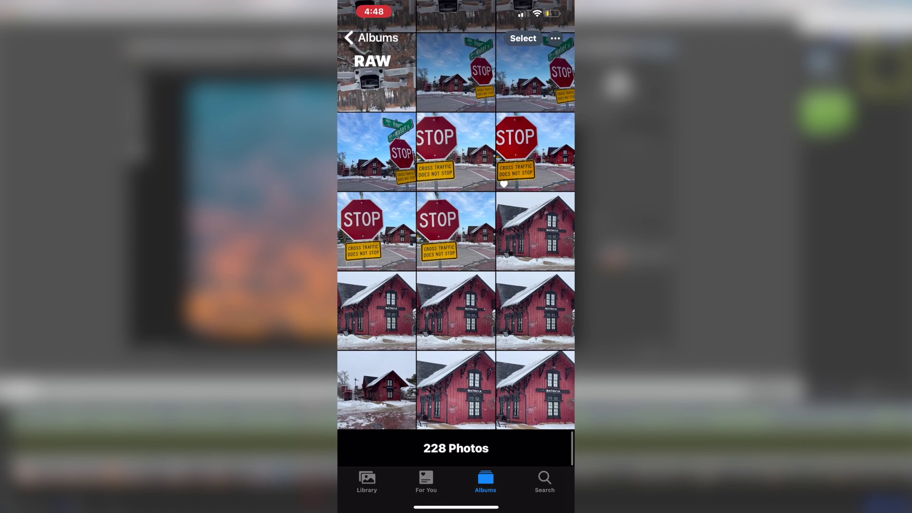
left_click(456, 389)
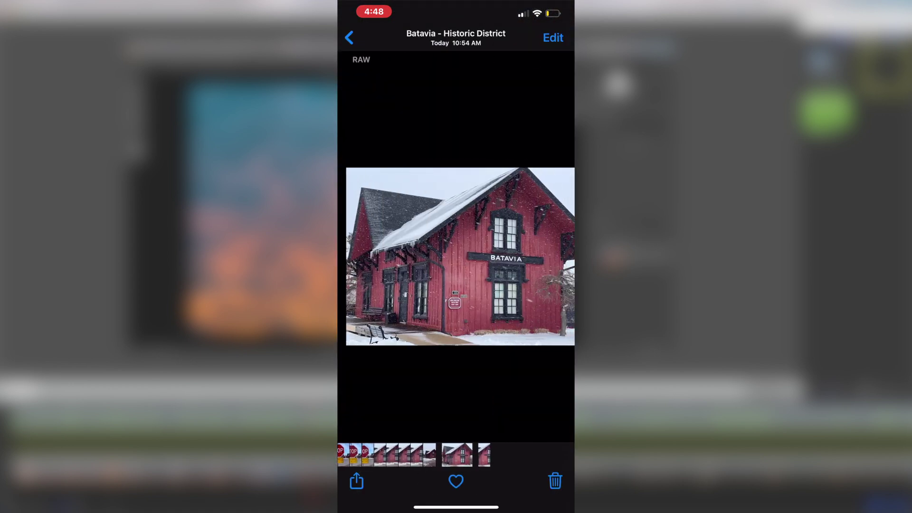
left_click_drag(532, 256, 479, 256)
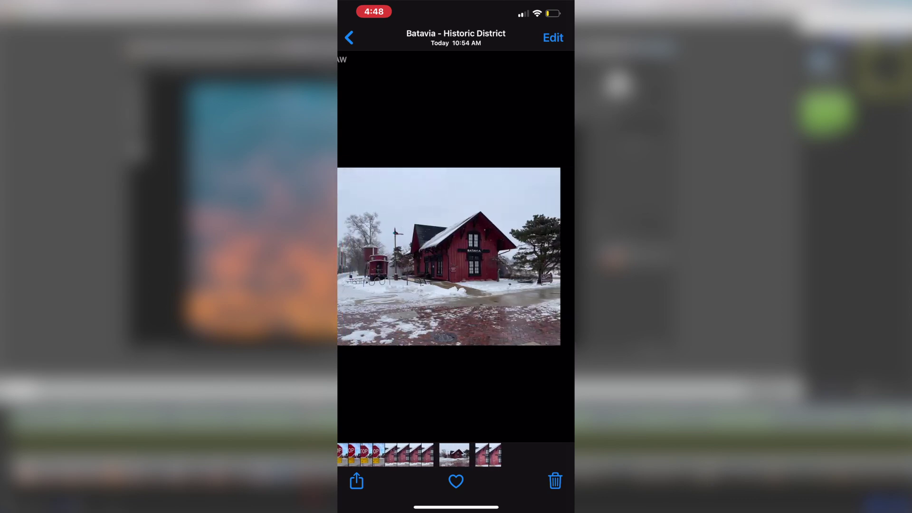
left_click_drag(418, 256, 522, 256)
left_click_drag(417, 256, 522, 256)
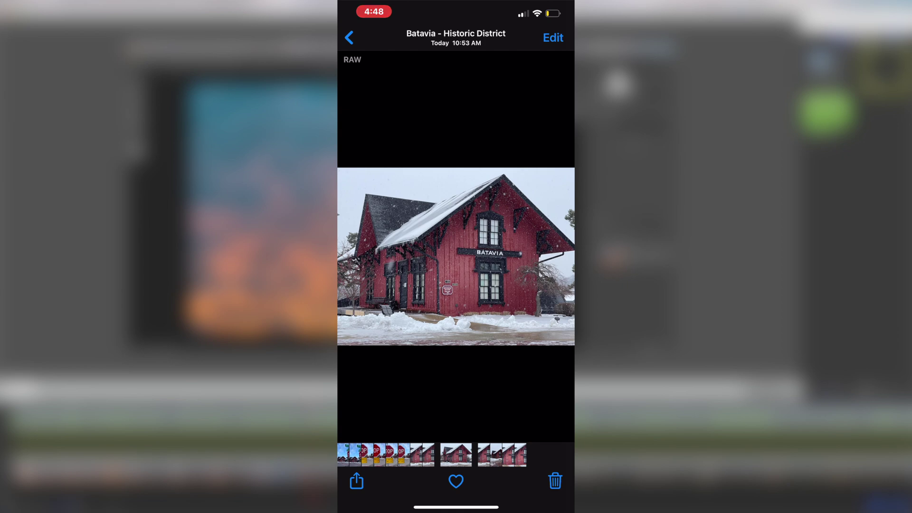
Share the depot photo over AirDrop to the iMac until it shows Sent
left_click(356, 481)
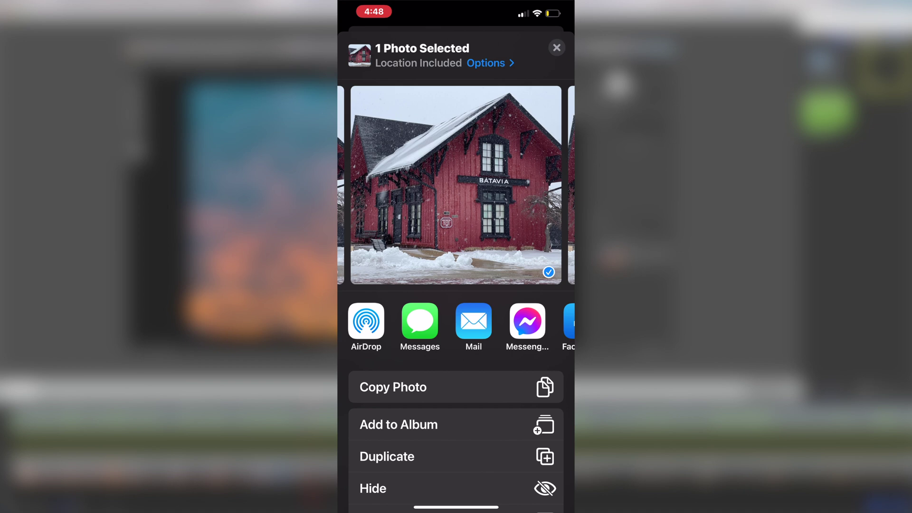
left_click(366, 321)
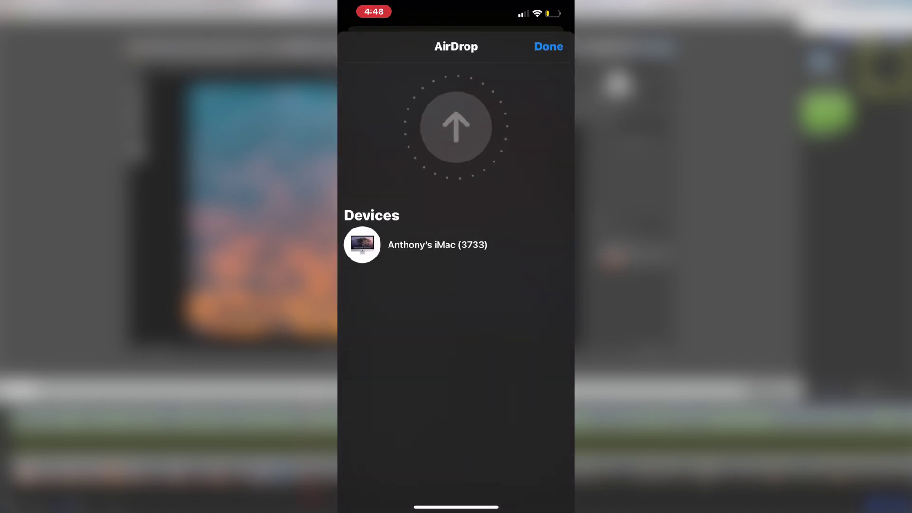
left_click(362, 245)
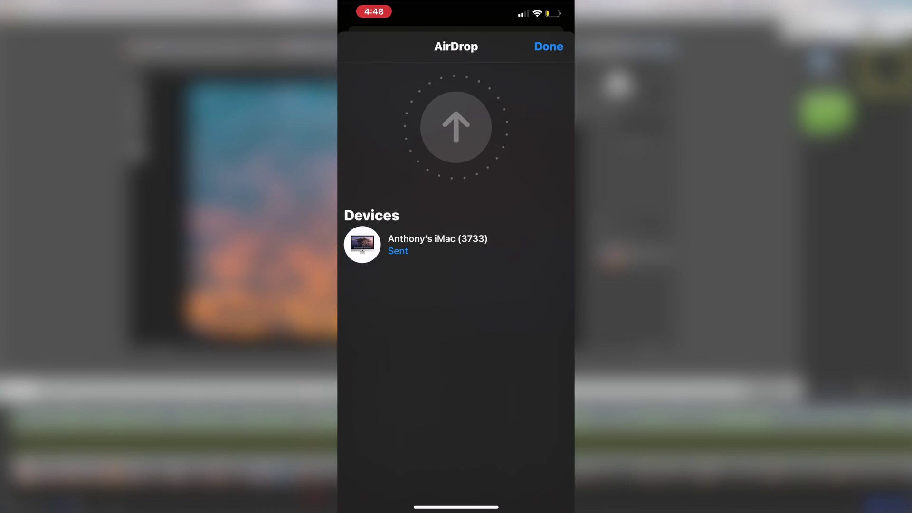
left_click(548, 46)
Load IMG_2691.DNG in Camera Raw, set Saturation +39 and pull Exposure to about -3.55
left_click(554, 45)
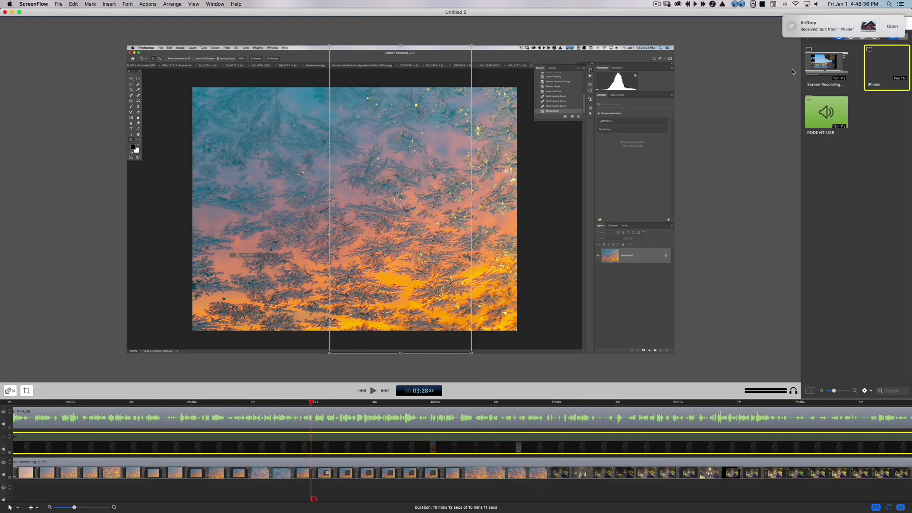
left_click(892, 27)
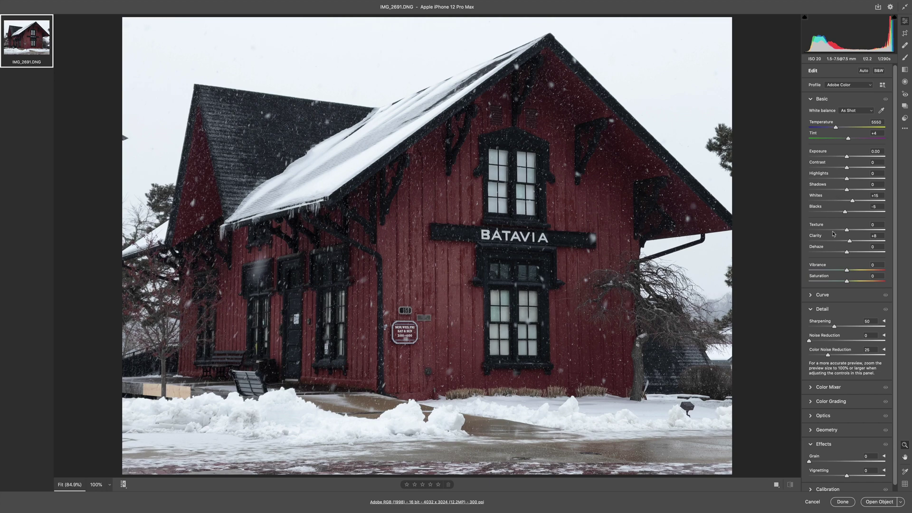
left_click_drag(846, 281, 861, 281)
left_click_drag(847, 157, 814, 151)
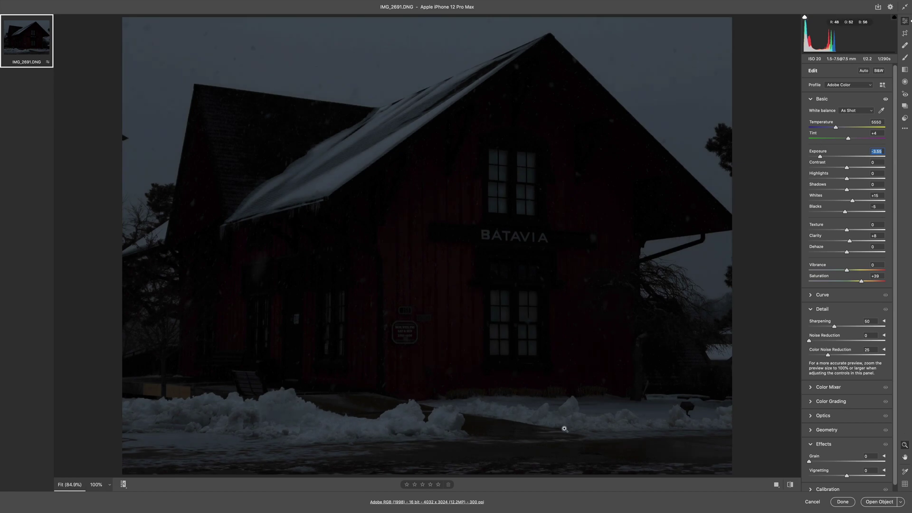
Raise Exposure from -3.55 to -0.35 while zoomed on the snowbank, then fit the whole photo
left_click(568, 431)
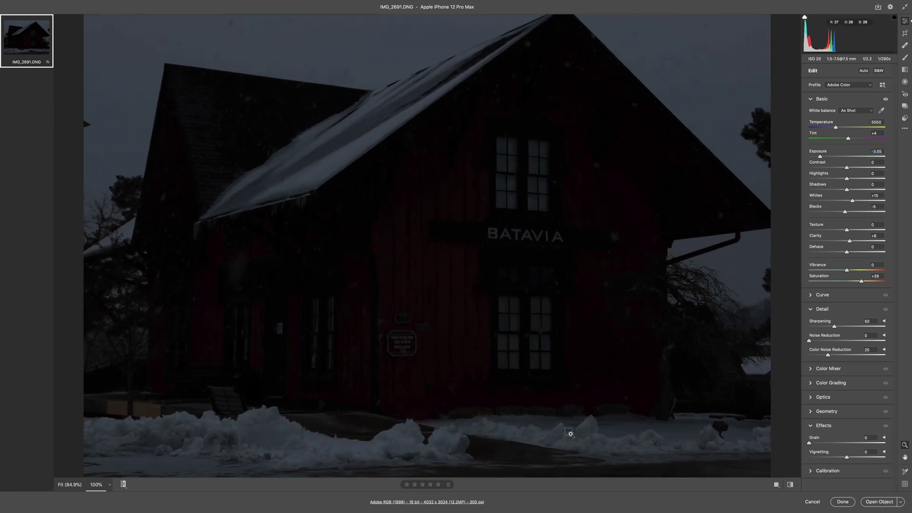
left_click(569, 433)
scroll(540, 397, "down", 5)
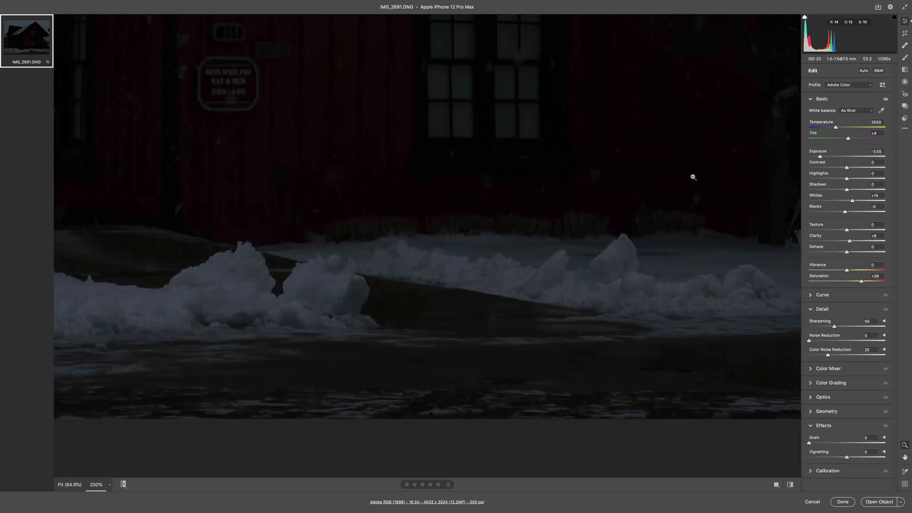
left_click(626, 290)
left_click(632, 311)
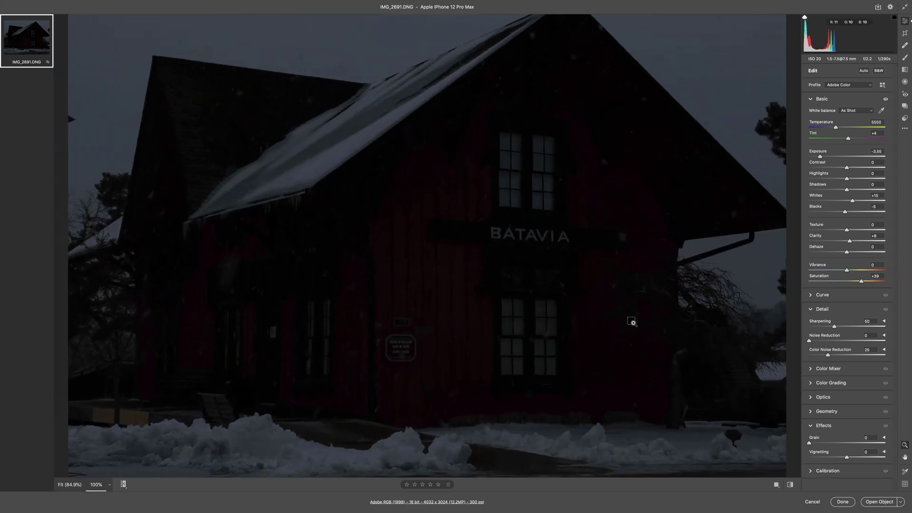
left_click(631, 323)
left_click(434, 185)
scroll(515, 320, "down", 10)
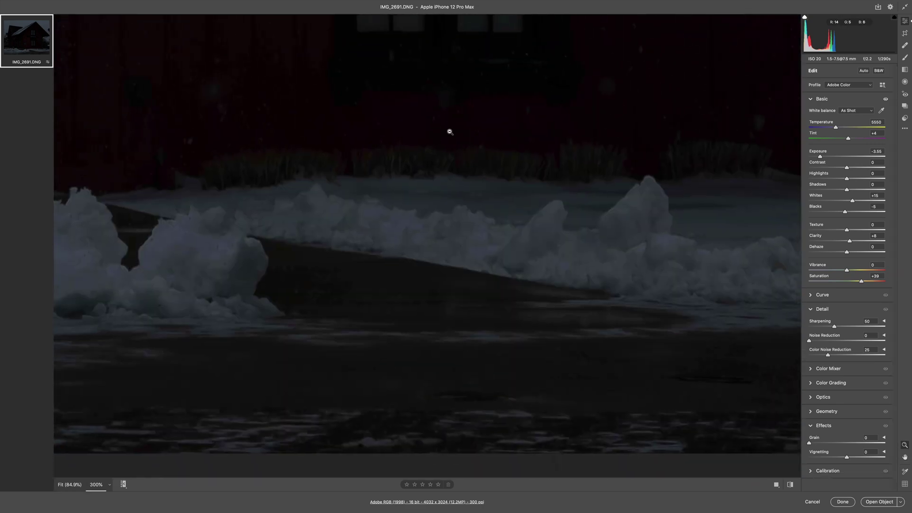
left_click_drag(820, 158, 840, 160)
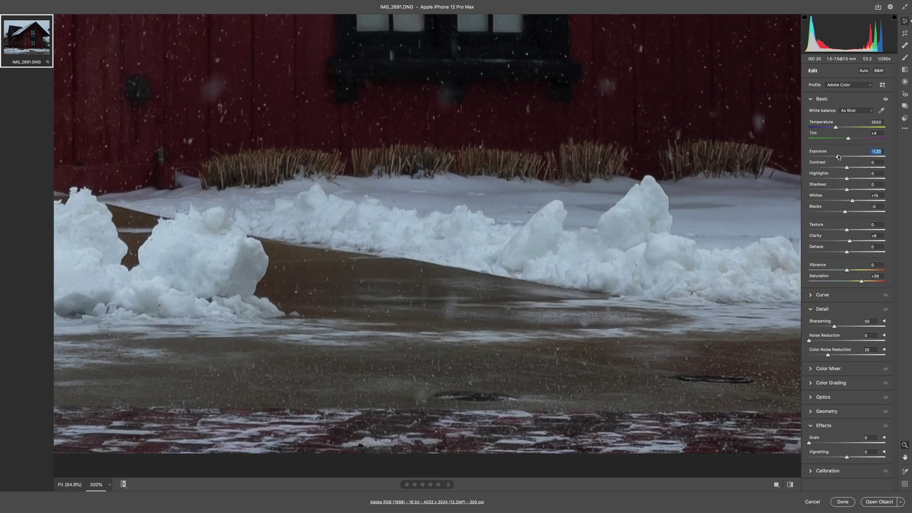
mouse_move(838, 157)
left_mouse_down()
mouse_move(879, 159)
mouse_move(844, 156)
left_mouse_up()
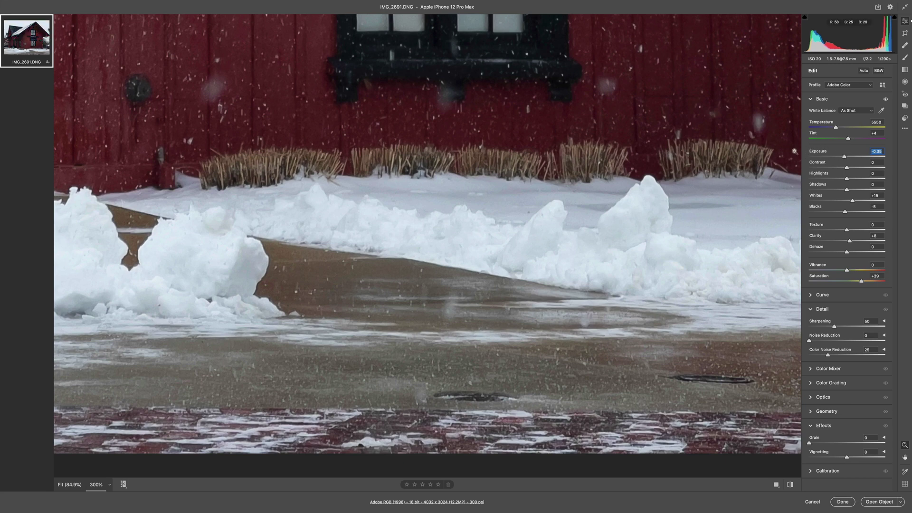
left_click(763, 308)
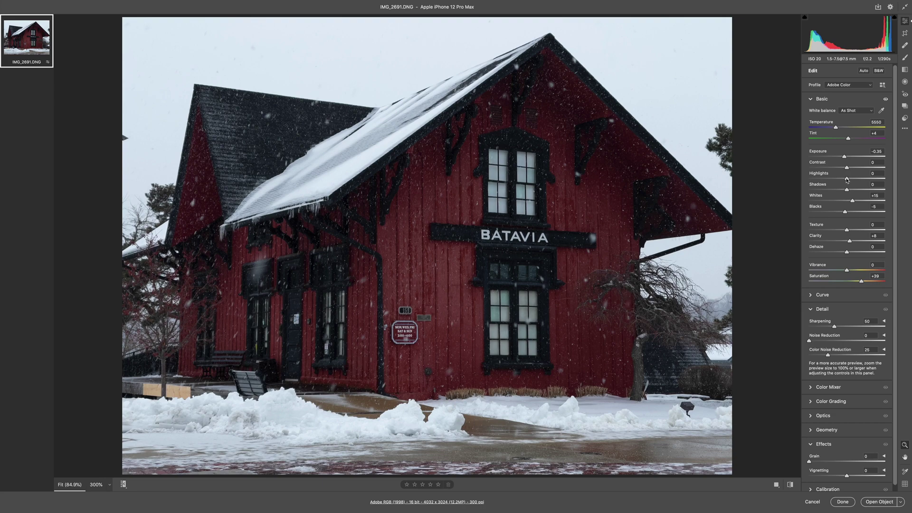
Lift Shadows, boost Saturation, and add a radial filter on the BATAVIA wall with Exposure +1.15, Dehaze +33
left_click_drag(846, 189, 857, 195)
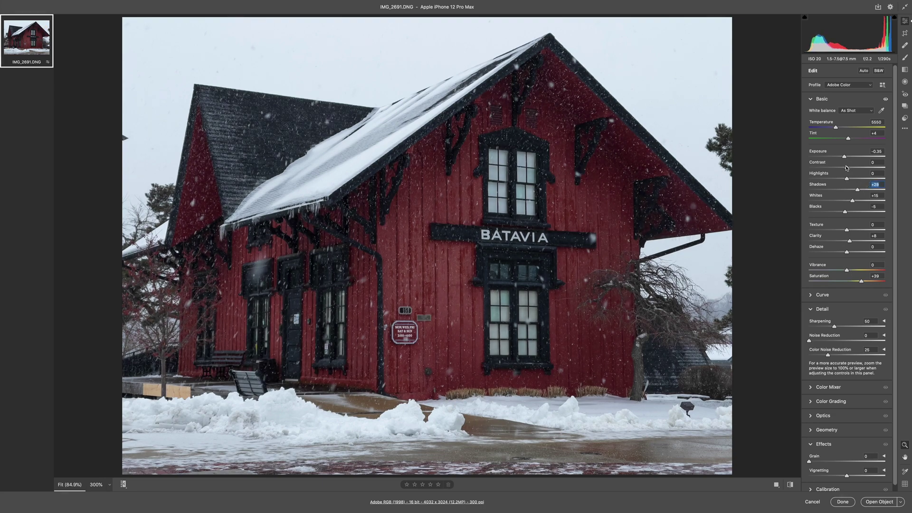
left_click_drag(861, 282, 871, 280)
left_click(904, 82)
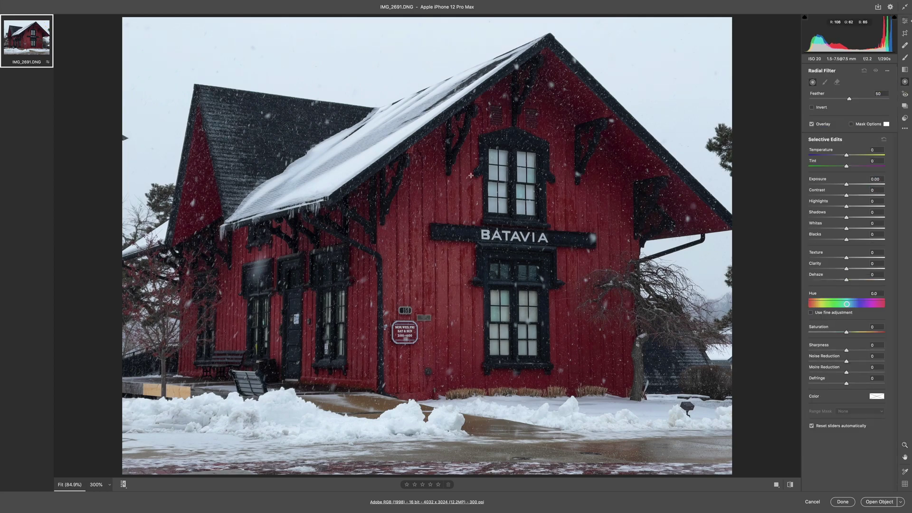
mouse_move(466, 169)
left_mouse_down()
mouse_move(591, 299)
mouse_move(524, 272)
mouse_move(516, 254)
left_mouse_up()
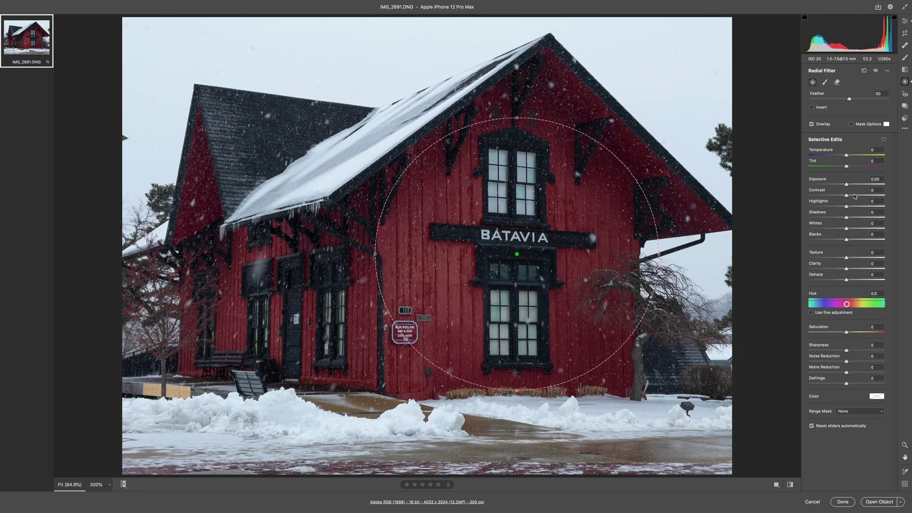
left_click_drag(847, 185, 853, 184)
left_click_drag(845, 280, 859, 279)
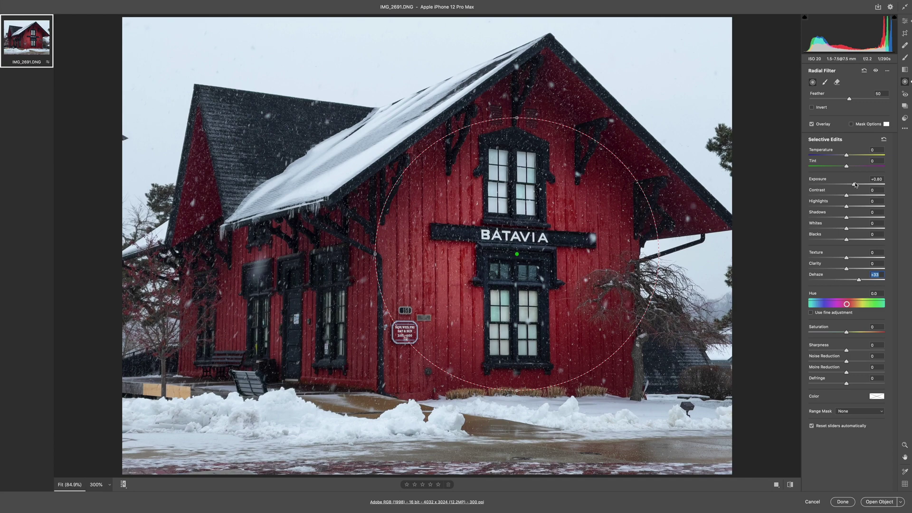
left_click_drag(855, 185, 858, 185)
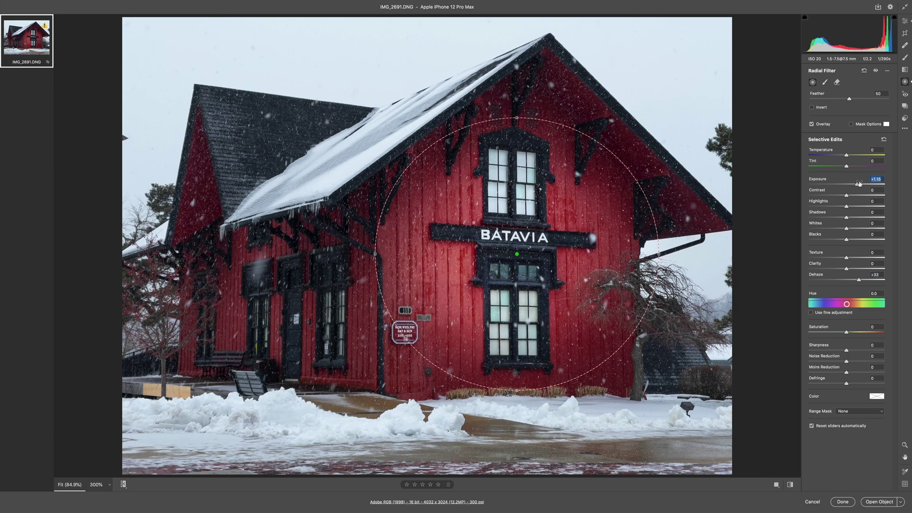
Bring the edited photo into Photoshop as smart object IMG_2691 and zoom in on the wall and sign
left_click(877, 502)
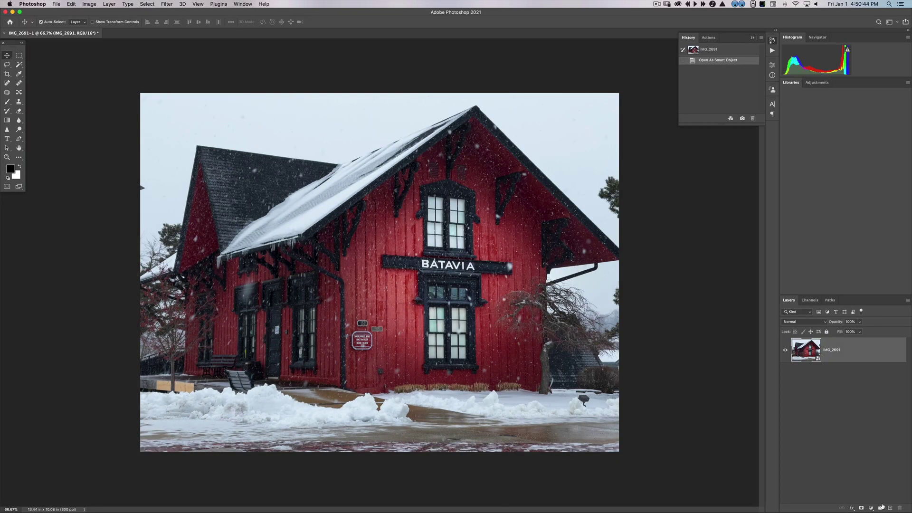
key("f")
key("z")
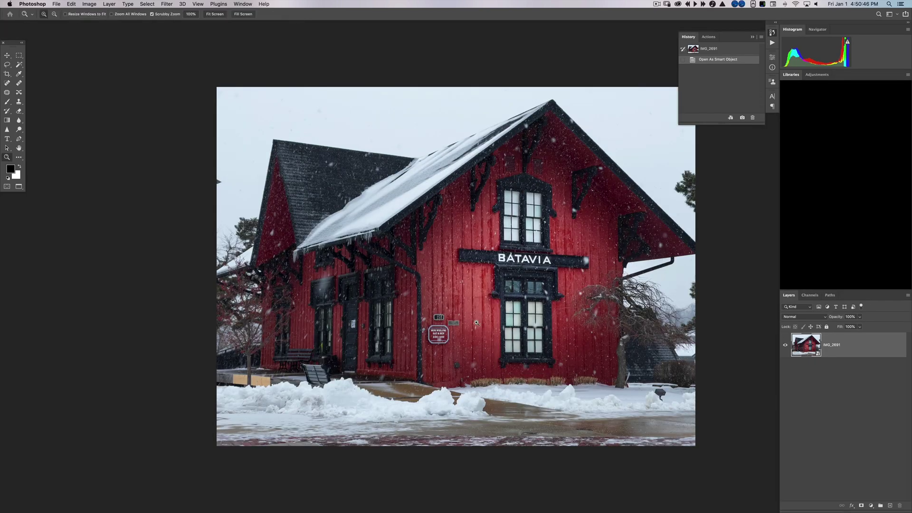
left_click(479, 326)
left_click(507, 308)
left_click_drag(508, 303, 539, 311)
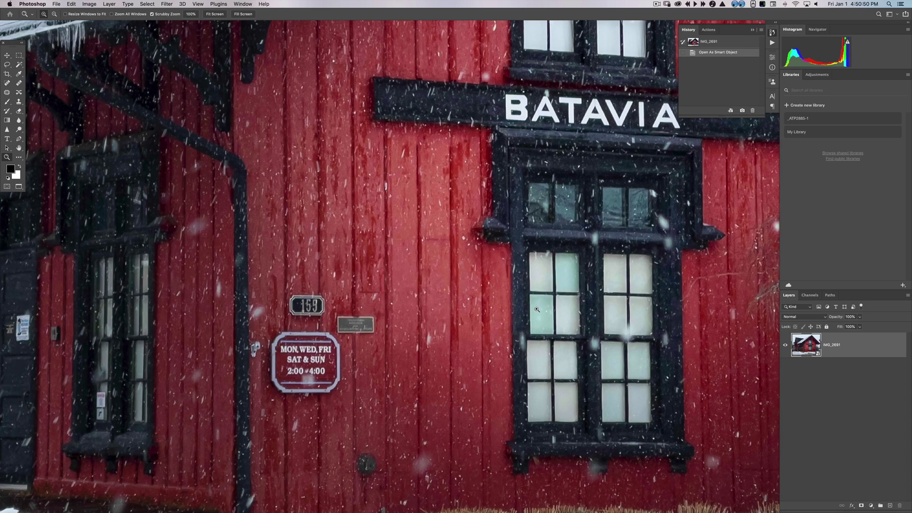
left_click_drag(487, 264, 503, 330)
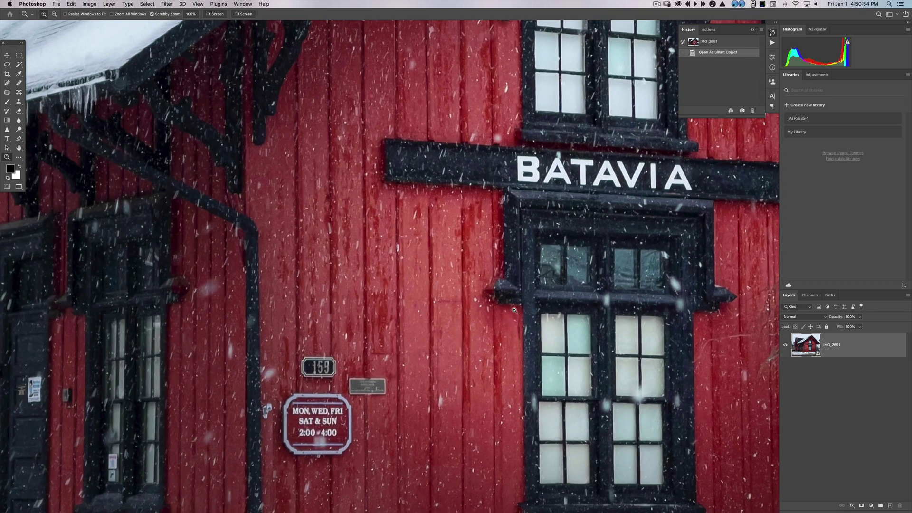
left_click_drag(511, 278, 492, 280)
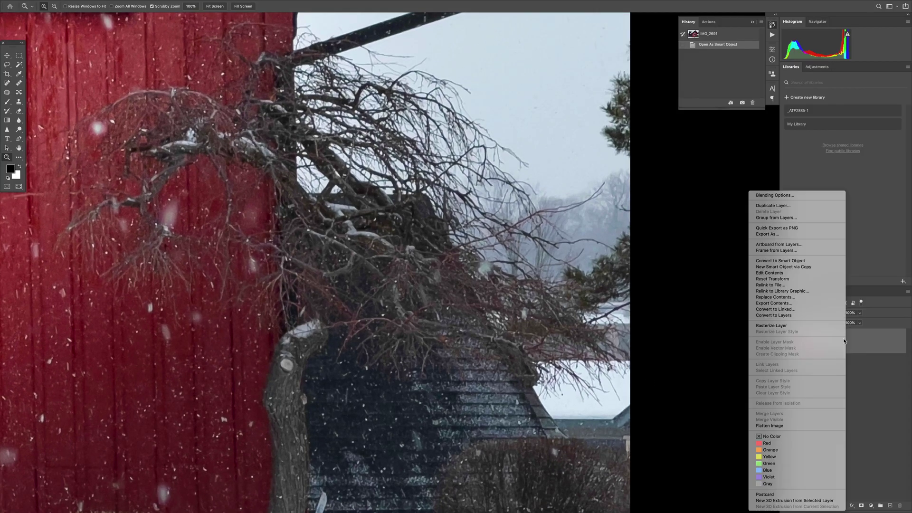
Create IMG_2691 copy via New Smart Object via Copy with Exposure -0.90 and Highlights -64
left_click(829, 269)
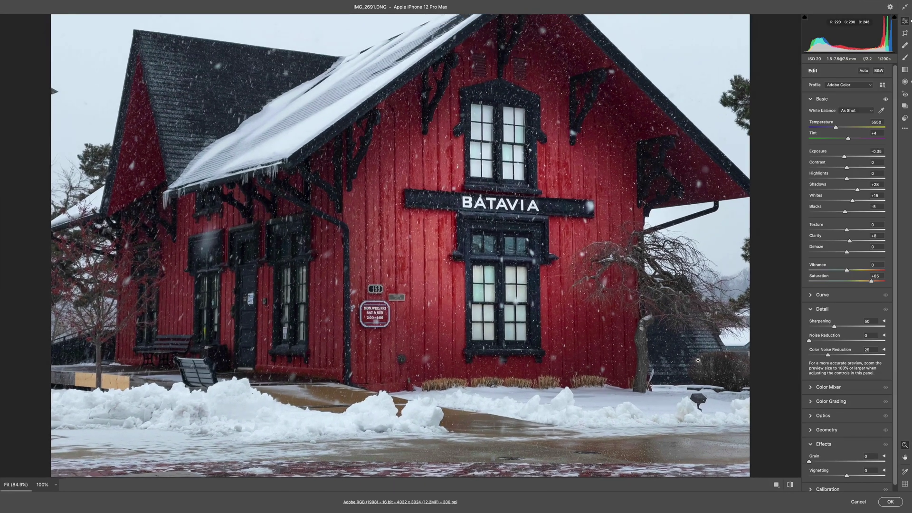
key("ctrl+plus")
key("ctrl+plus")
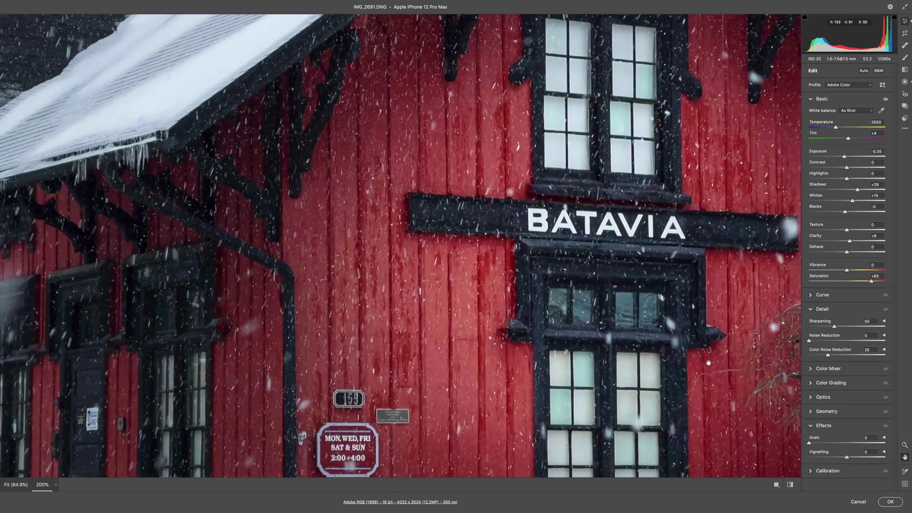
scroll(702, 360, "right", 10)
scroll(702, 360, "down", 5)
scroll(475, 312, "right", 5)
scroll(474, 312, "down", 2)
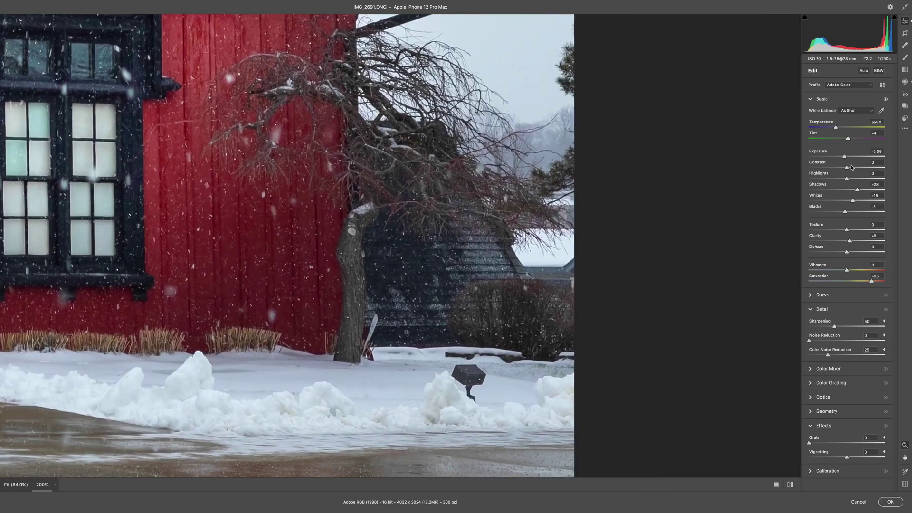
left_click_drag(845, 158, 840, 158)
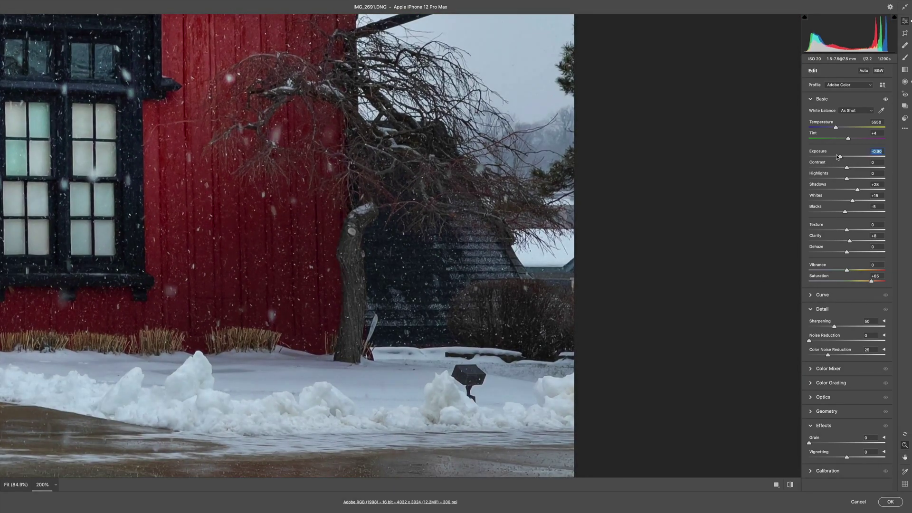
left_click_drag(848, 179, 822, 176)
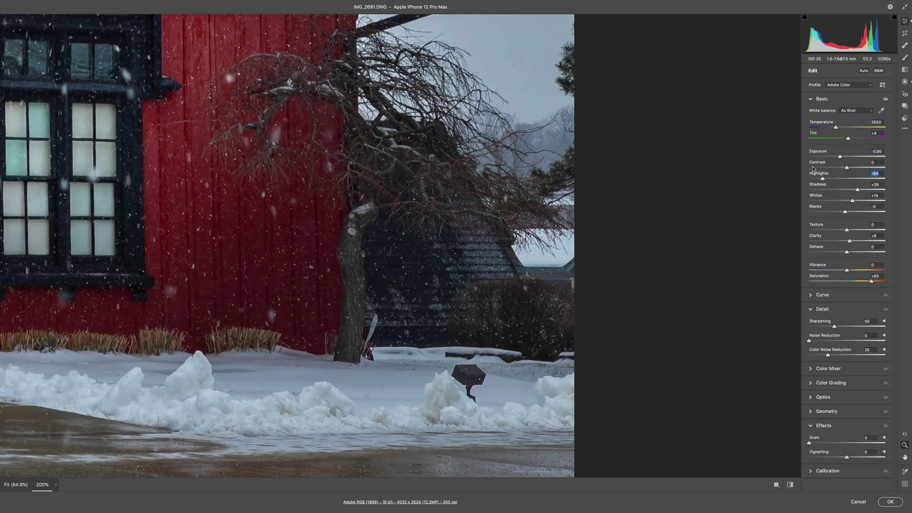
left_click(774, 396)
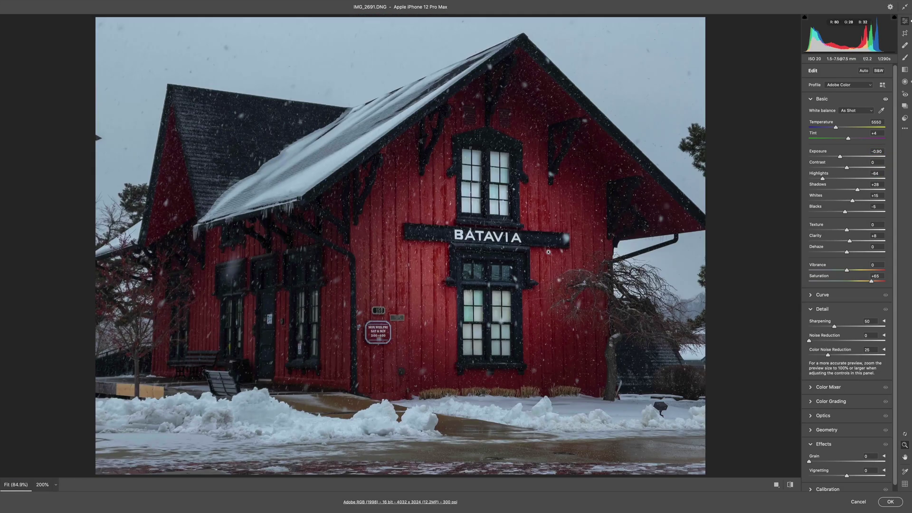
left_click(886, 500)
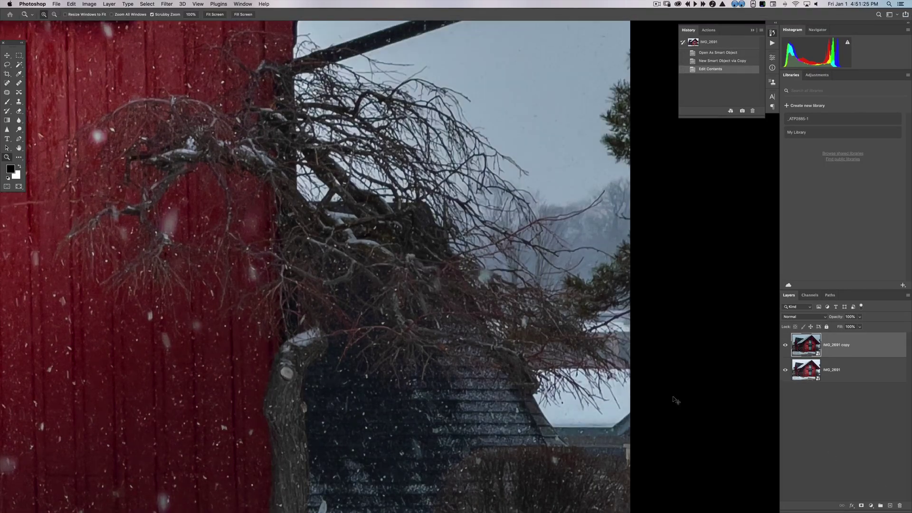
Add a black mask to the copy and paint it in with a size-240 brush faded to 72%
left_click(861, 505, "alt")
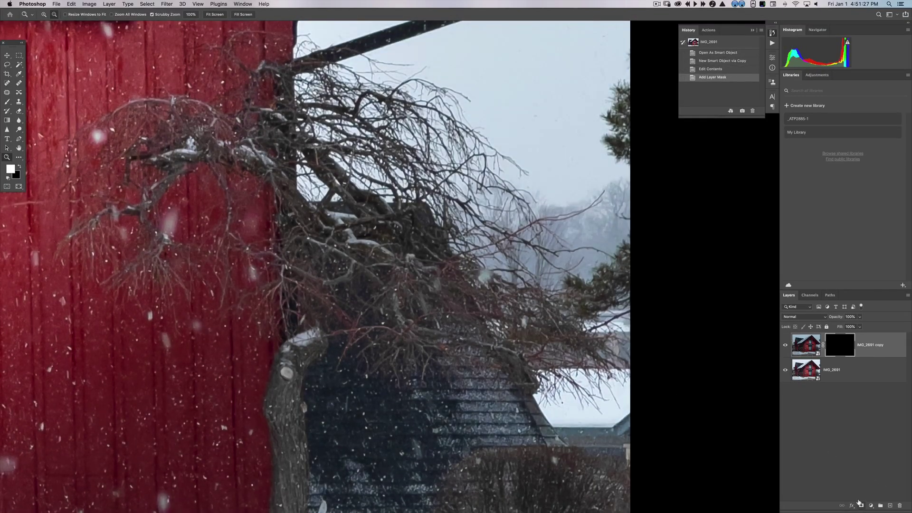
key("b")
mouse_move(596, 403)
left_mouse_down()
mouse_move(570, 402)
mouse_move(553, 412)
mouse_move(546, 403)
mouse_move(574, 395)
mouse_move(546, 387)
left_mouse_up()
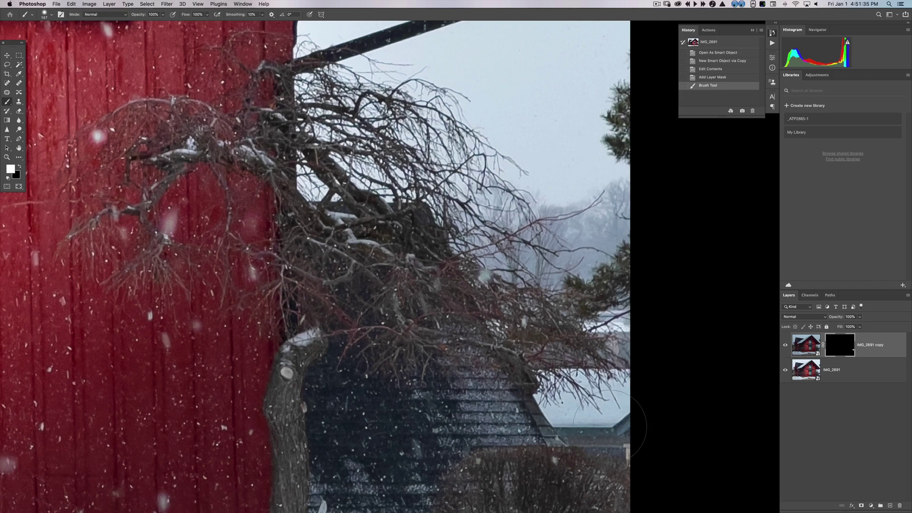
key("super+shift+f")
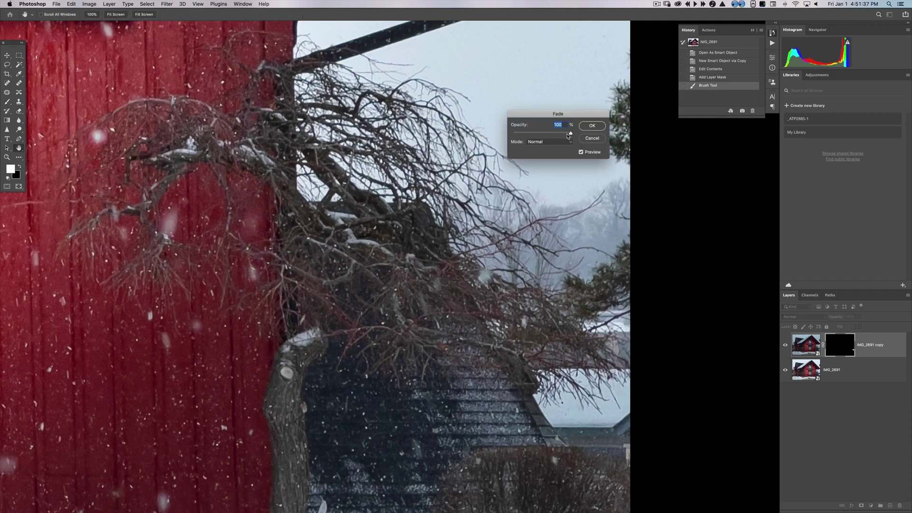
left_click_drag(565, 133, 558, 129)
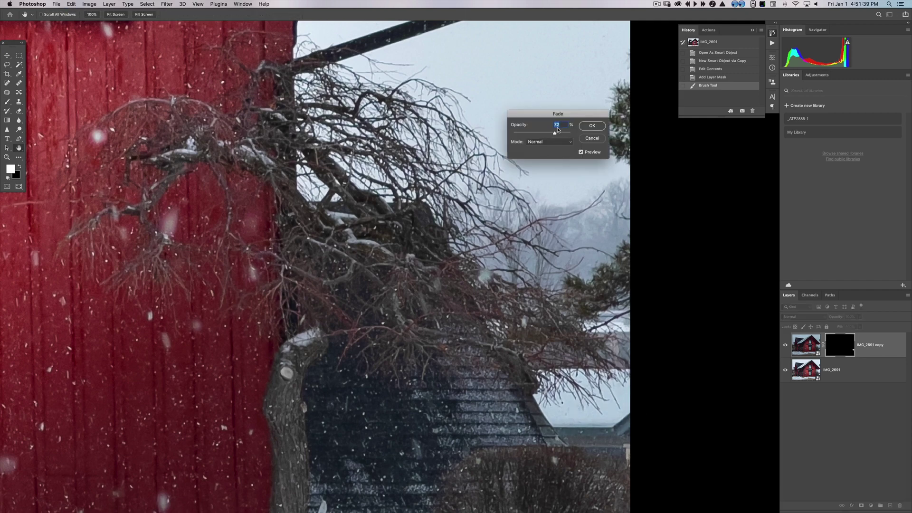
left_click(592, 126)
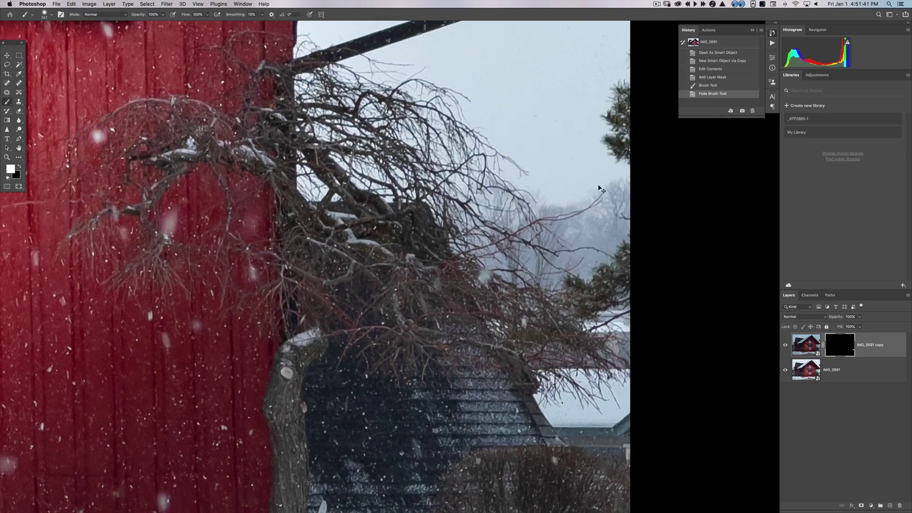
key("super+0")
Toggle the copy layer's visibility to compare, then set its opacity to 71%
left_click(786, 344)
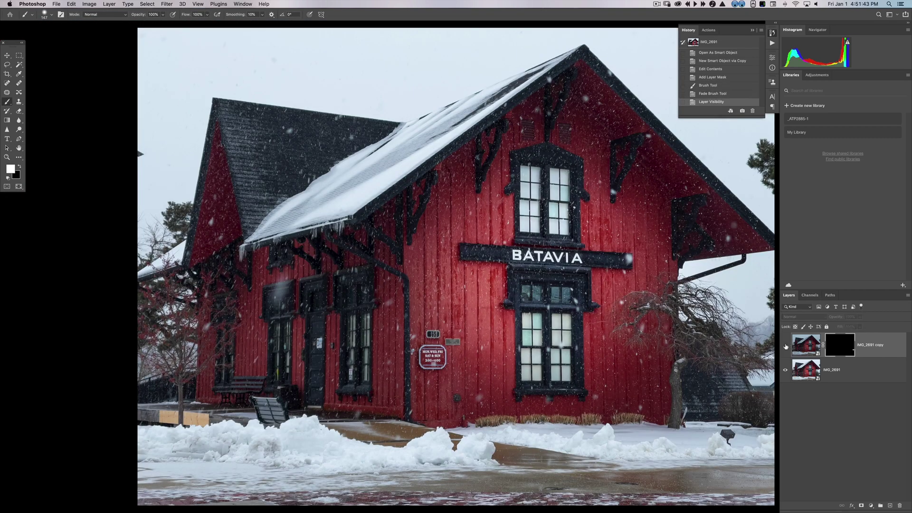
left_click(785, 345)
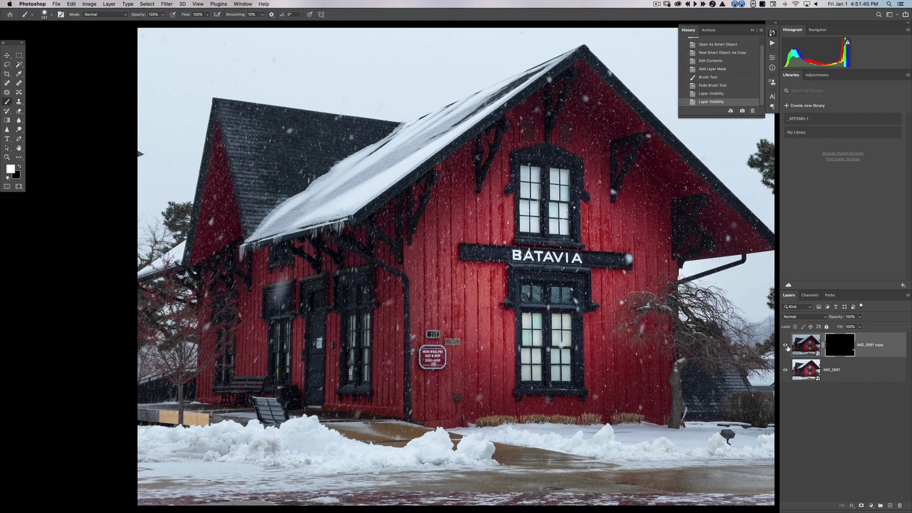
left_click(786, 347)
left_click(787, 347)
left_click_drag(832, 319, 830, 321)
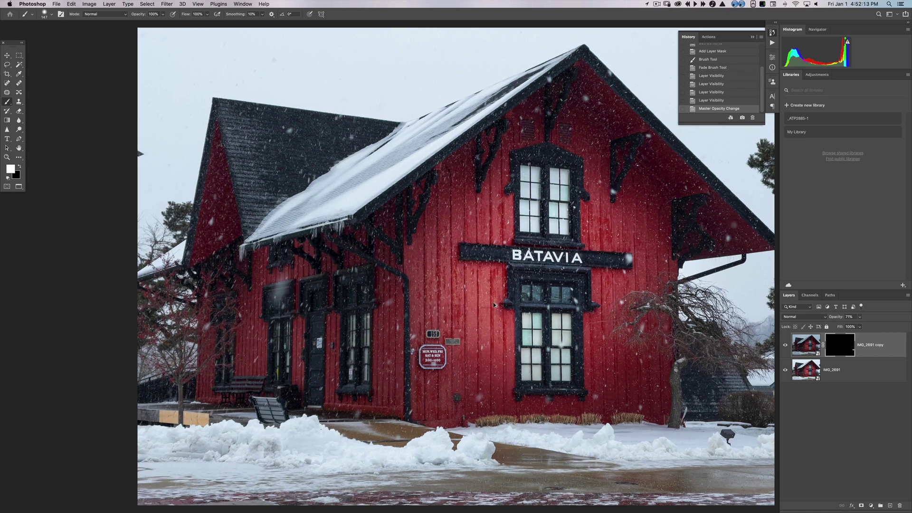
Flatten the image, duplicate it onto a new layer, and zoom in on the left gable
key("x")
key("super+shift+alt+f")
key("super+j")
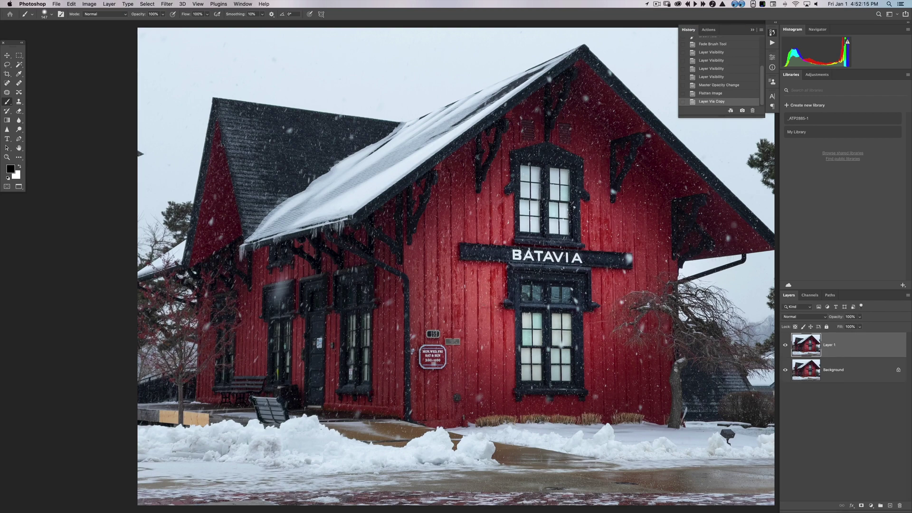
key("z")
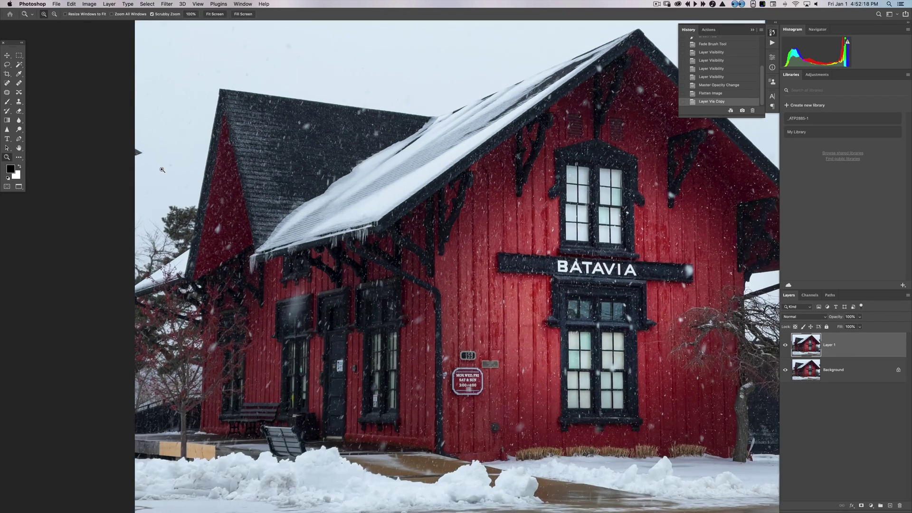
left_click(160, 168)
left_click_drag(160, 168, 294, 182)
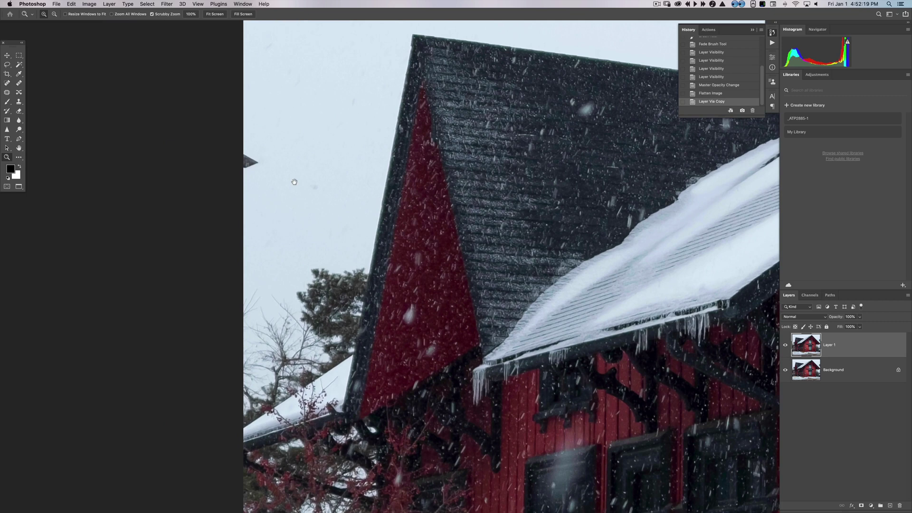
Spot-heal the dark object at the left edge and the specks in the sky above the roof
key("j")
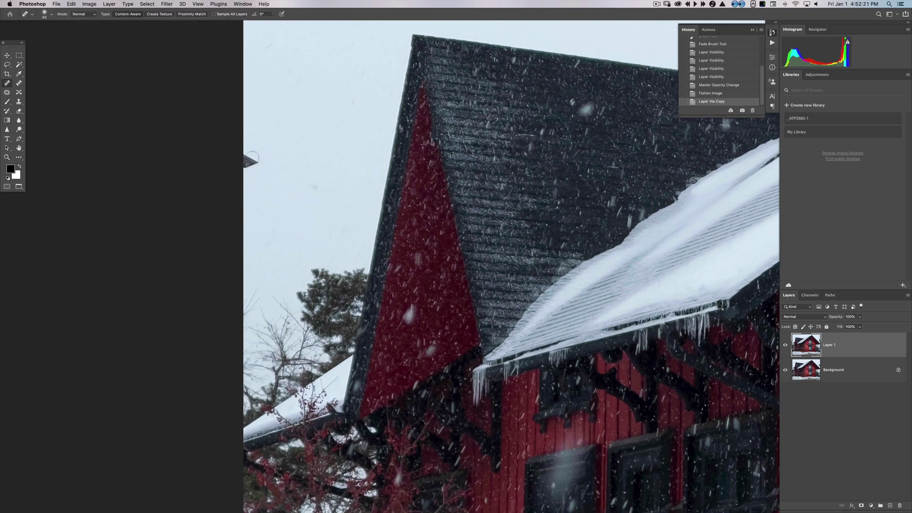
left_click_drag(249, 157, 252, 164)
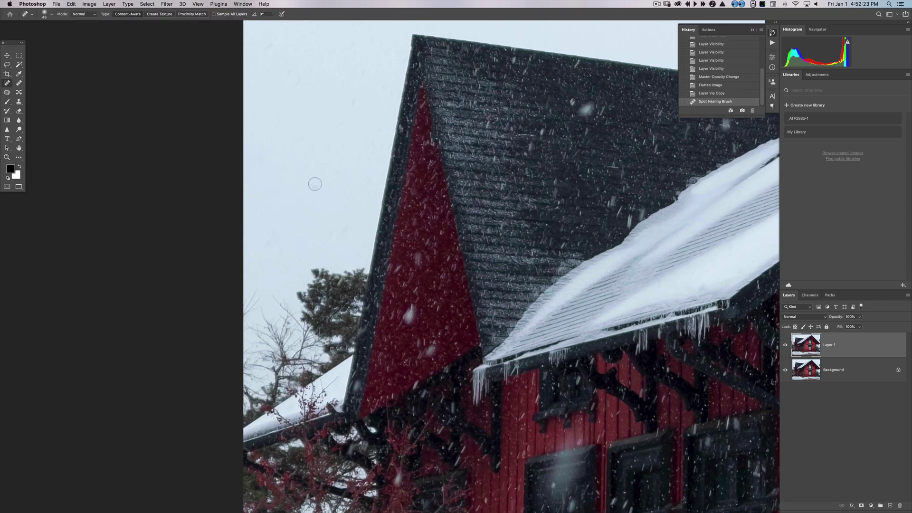
left_click(314, 186)
left_click(352, 100)
left_click_drag(329, 182, 334, 303)
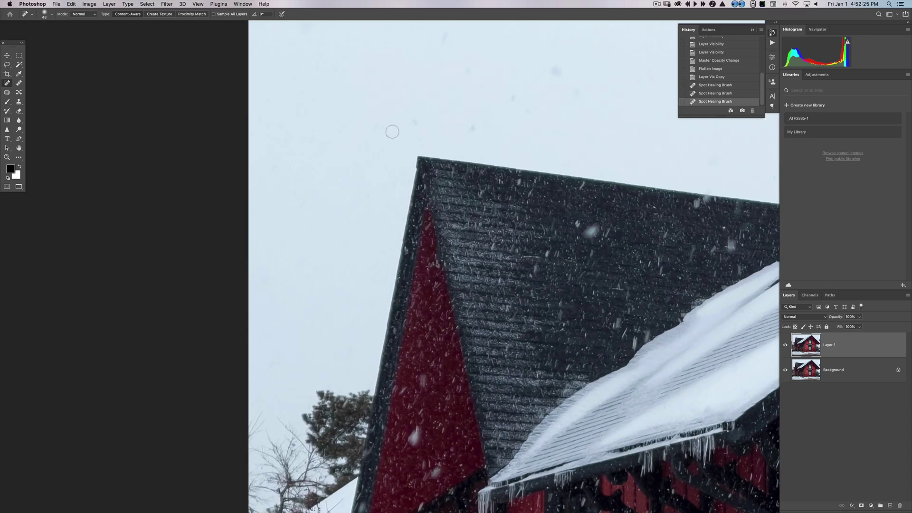
left_click(417, 122)
left_click(473, 125)
left_click(522, 99)
scroll(393, 147, "left", 5)
scroll(392, 146, "up", 2)
left_click_drag(293, 96, 294, 108)
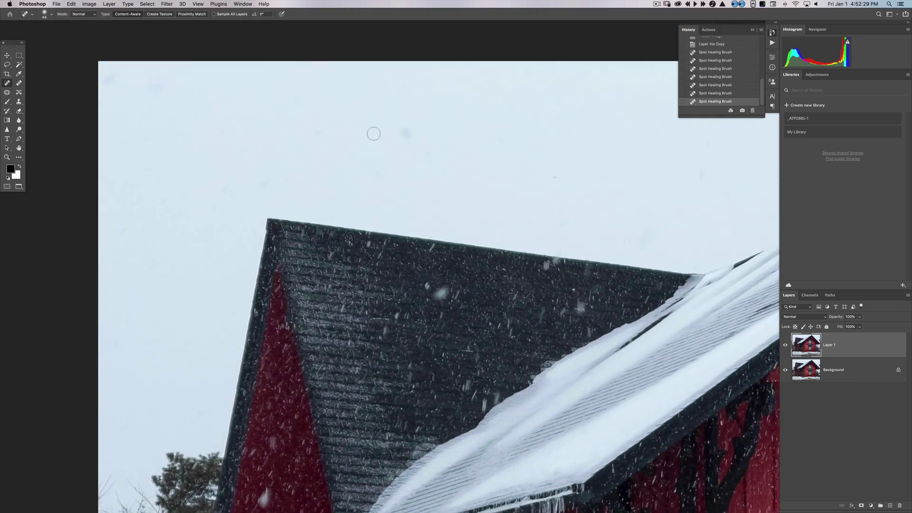
left_click(155, 89)
Heal the remaining dust spots in the sky, including those beside the left gable
scroll(596, 241, "right", 10)
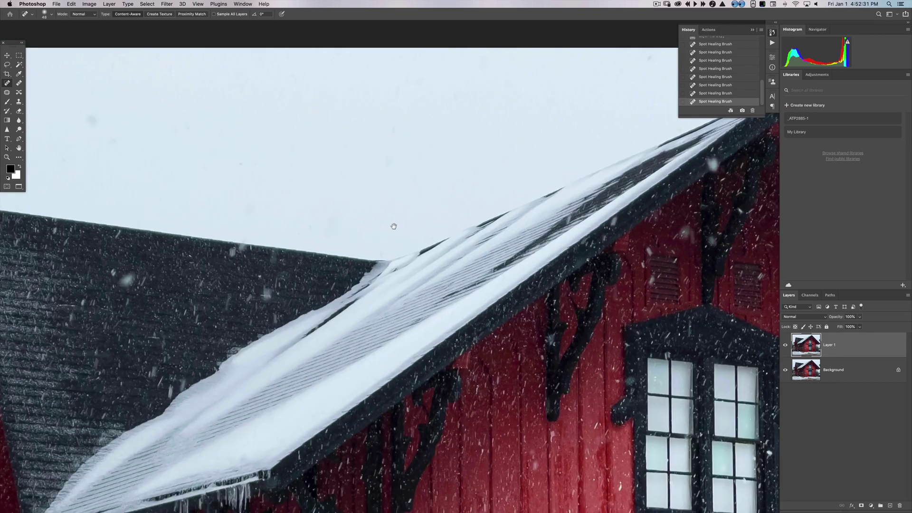
scroll(420, 260, "up", 3)
scroll(421, 261, "right", 3)
scroll(421, 261, "up", 1)
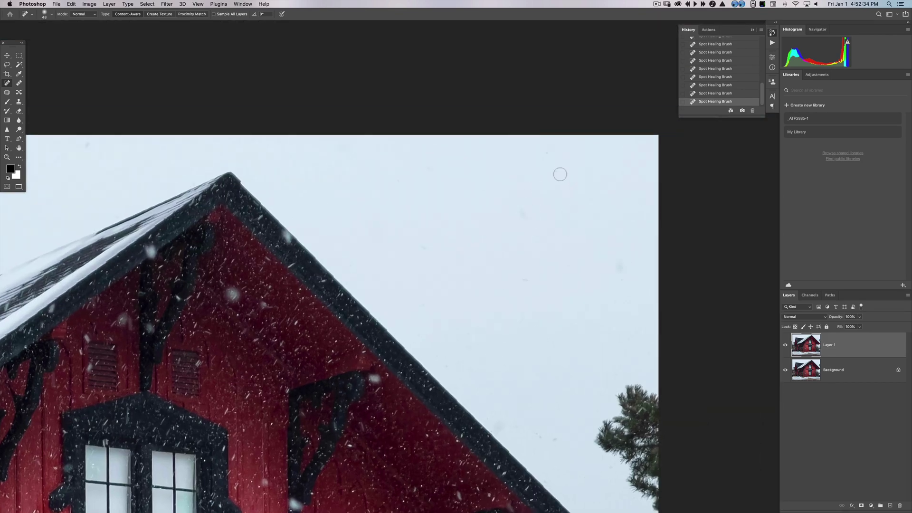
left_click(546, 152)
left_click(619, 260)
scroll(529, 358, "down", 10)
scroll(592, 275, "left", 4)
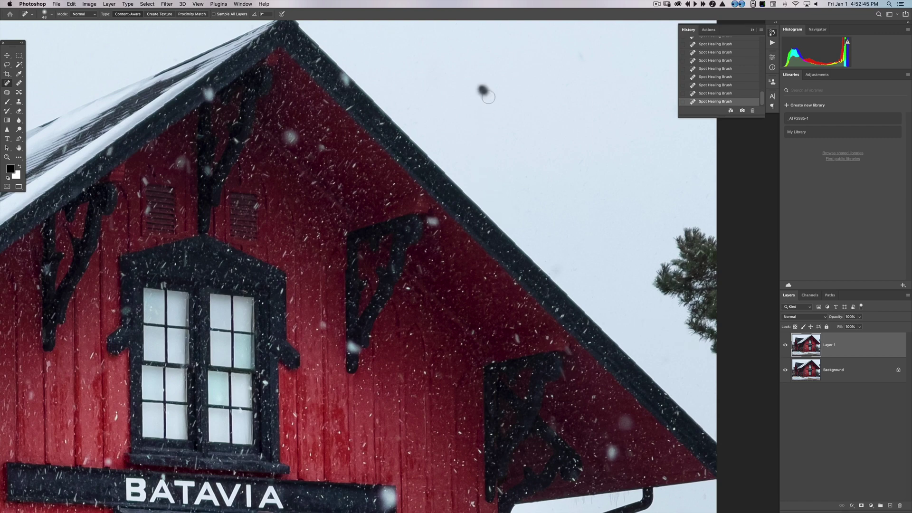
left_click_drag(505, 111, 446, 176)
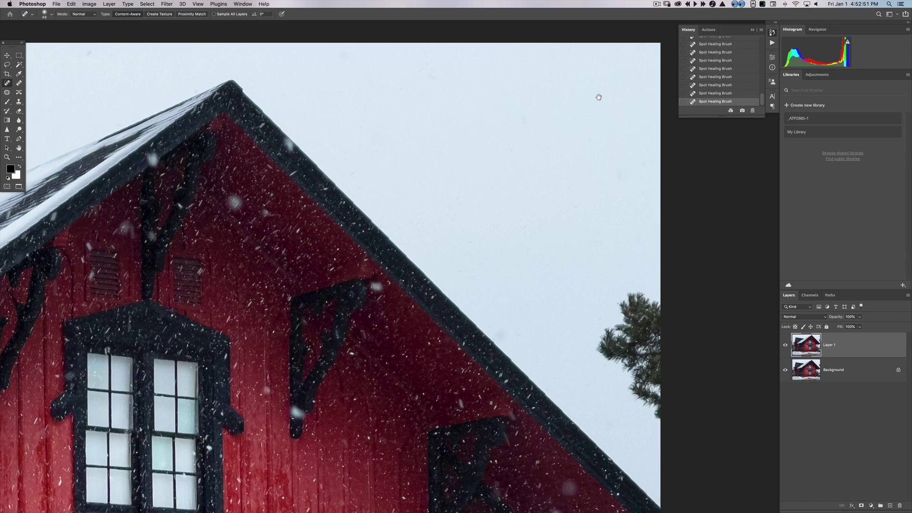
left_click_drag(76, 142, 324, 112)
mouse_move(65, 113)
left_mouse_down()
mouse_move(325, 191)
mouse_move(470, 194)
left_mouse_up()
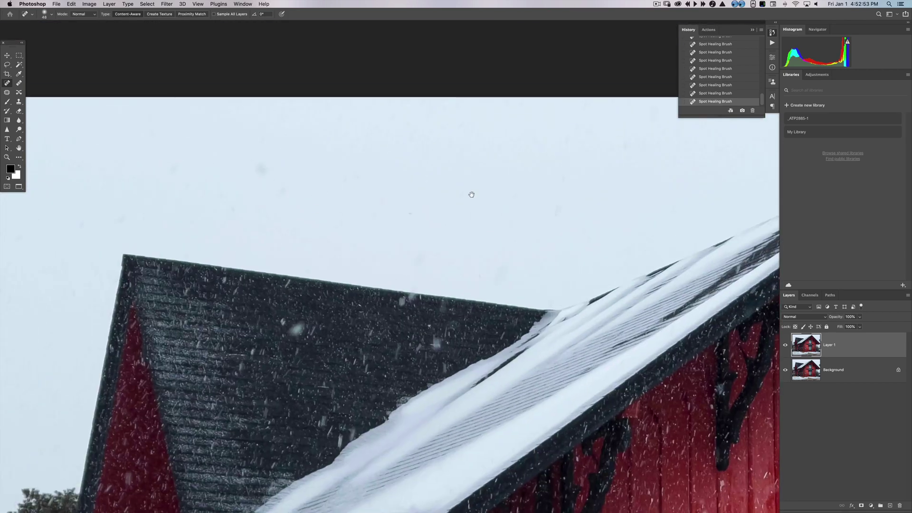
left_click(409, 213)
left_click(623, 150)
left_click_drag(285, 219, 531, 201)
mouse_move(239, 223)
left_mouse_down()
mouse_move(258, 210)
mouse_move(270, 220)
mouse_move(366, 199)
left_mouse_up()
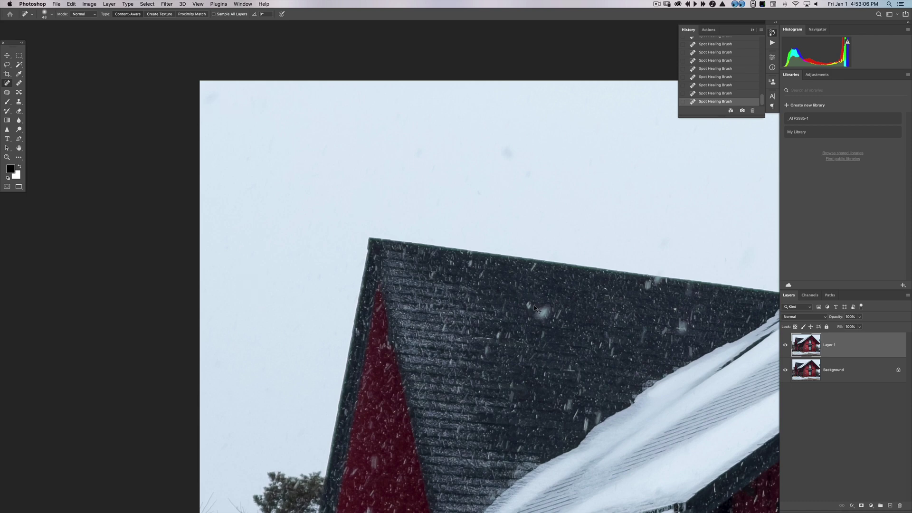
Merge the healed layer into the background, duplicate it, and start a Distort transform
key("super+0")
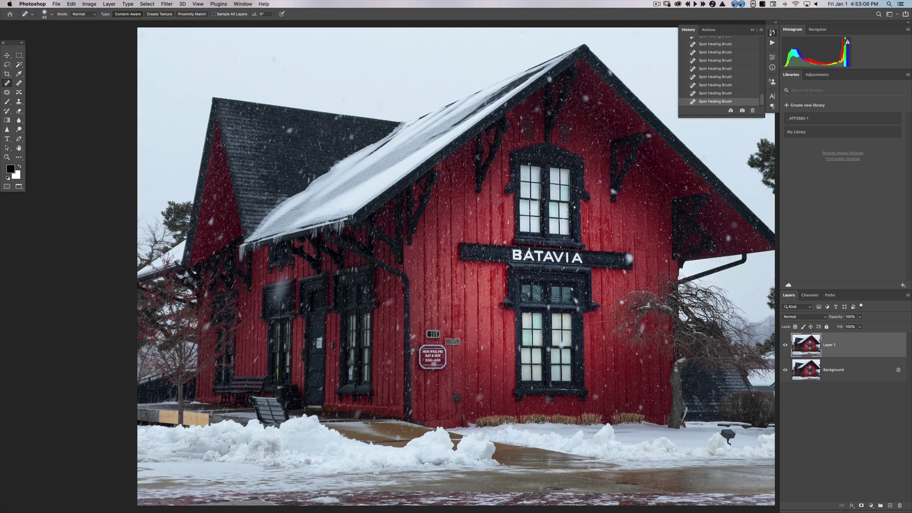
key("super+e")
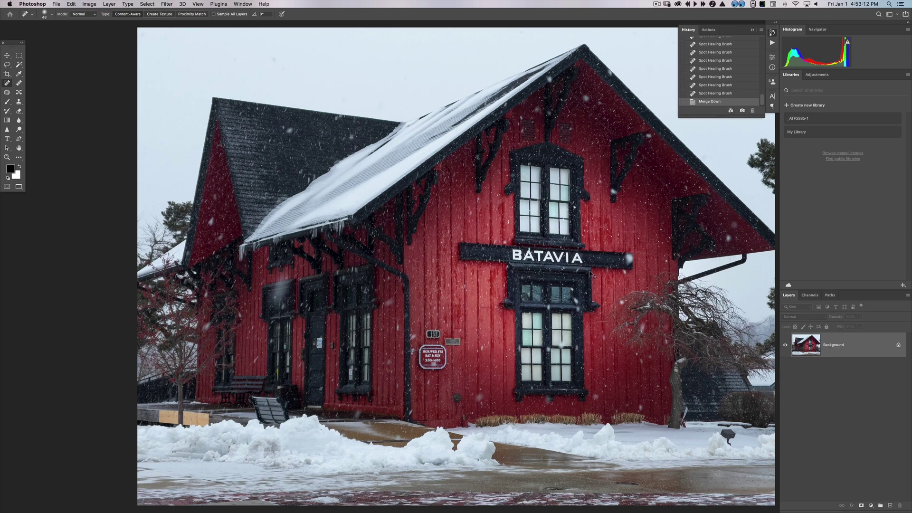
key("super+j")
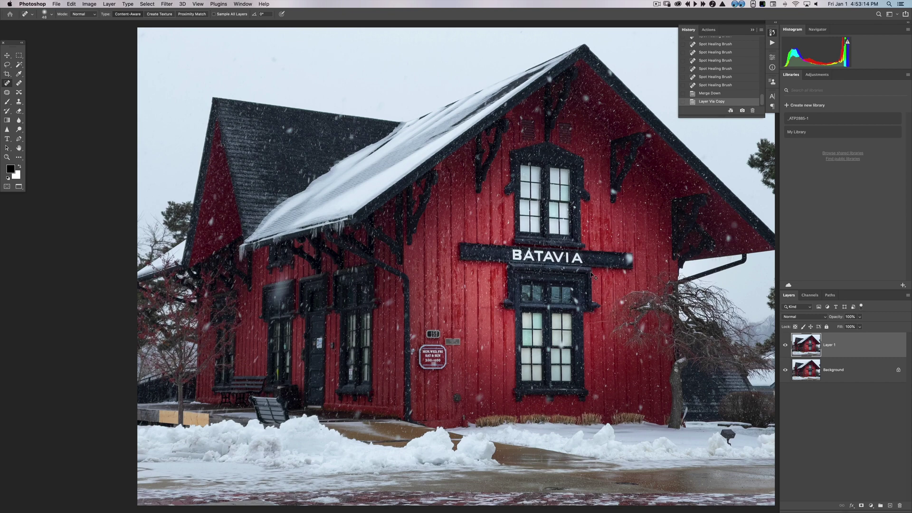
key("super+t")
left_click(86, 3)
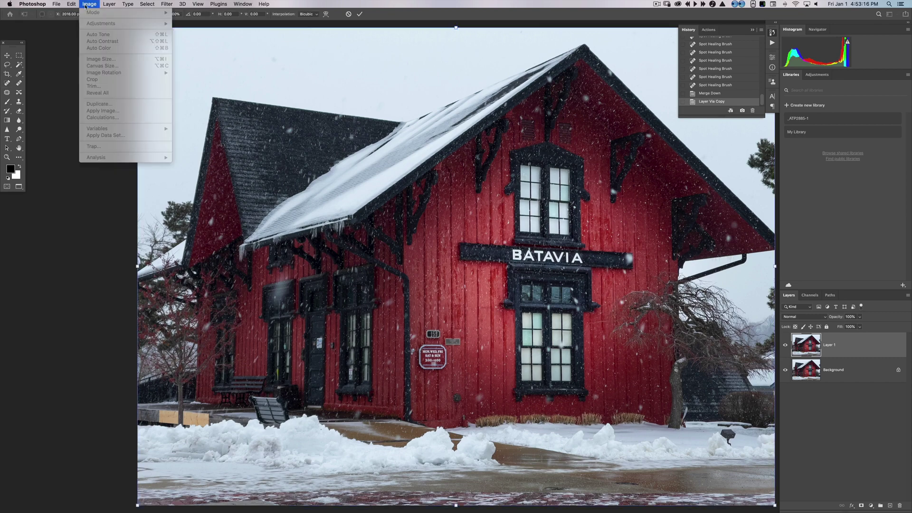
mouse_move(143, 169)
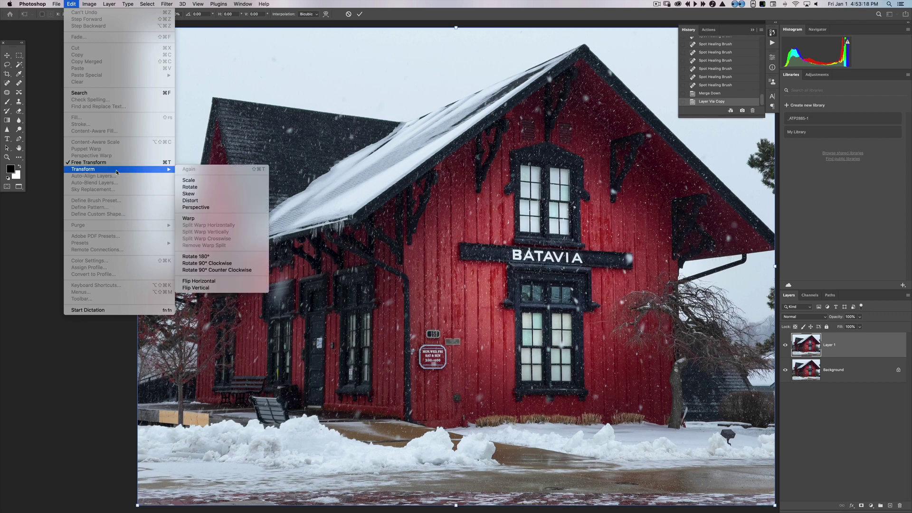
left_click(207, 201)
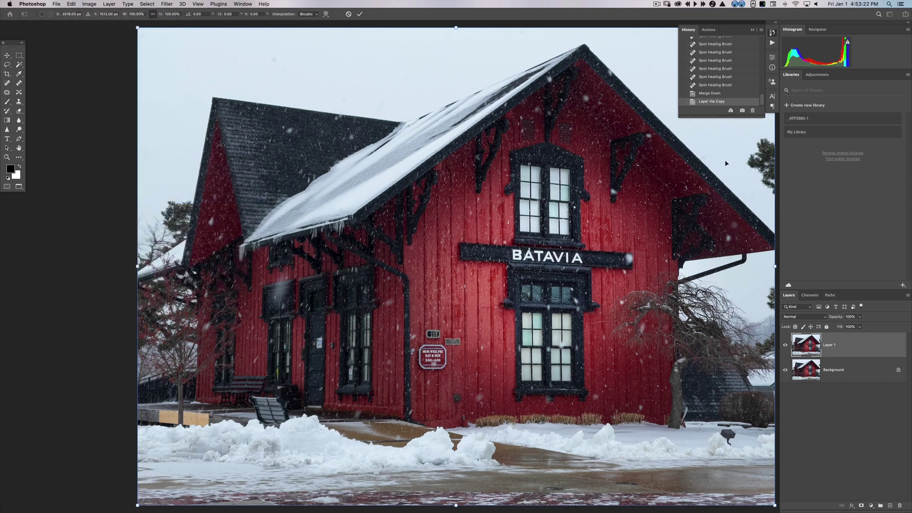
Rotate the copy against two vertical ruler guides to straighten the building, then view it alone
key("super+r")
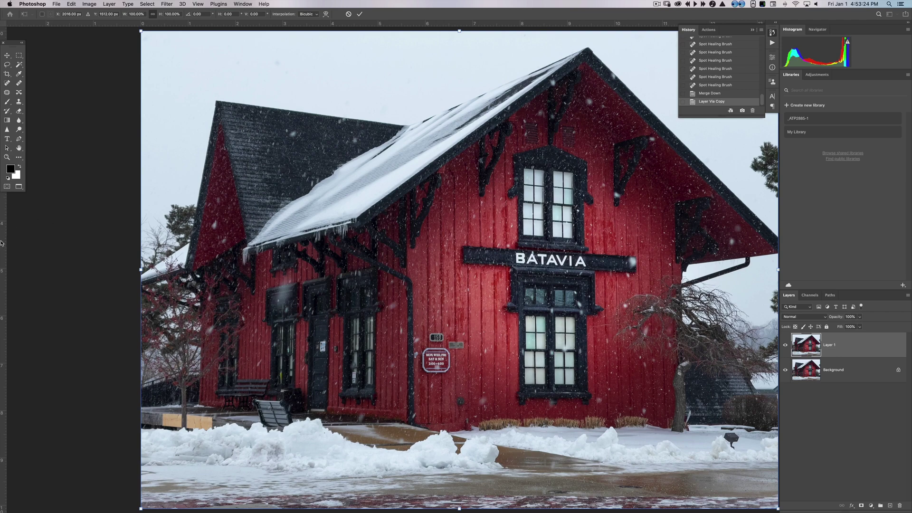
left_click_drag(1, 242, 198, 209)
left_click_drag(137, 42, 129, 35)
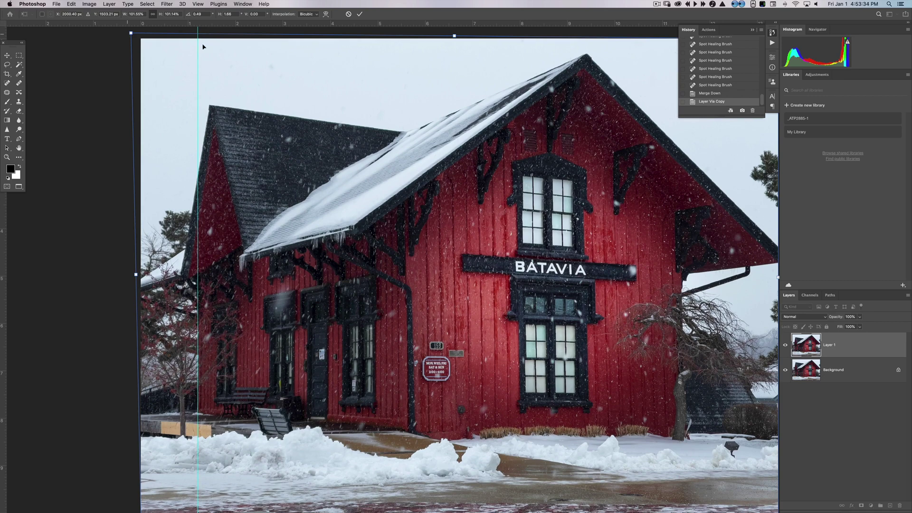
left_click_drag(6, 252, 682, 276)
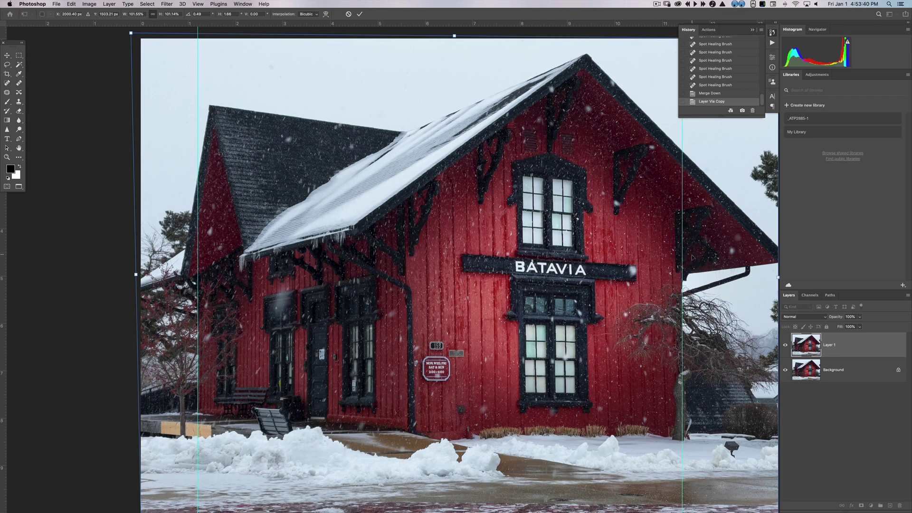
key("Return")
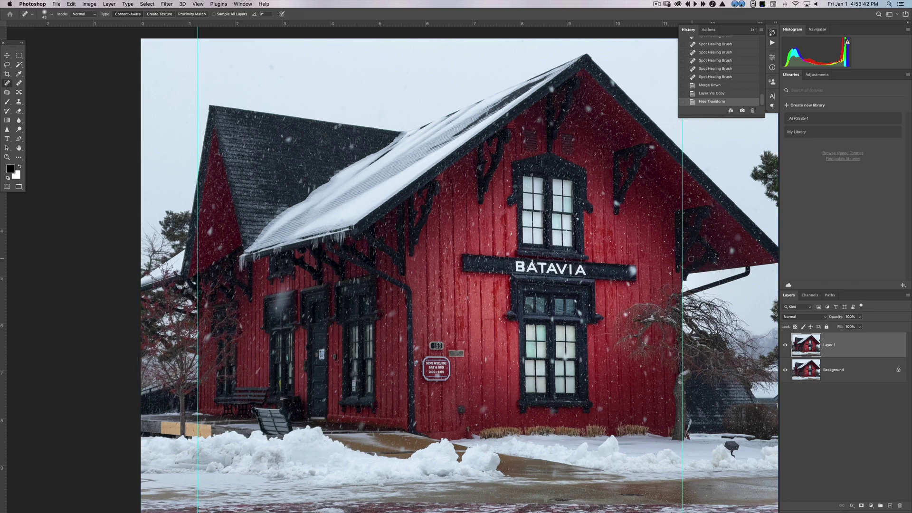
key("super+semicolon")
key("super+0")
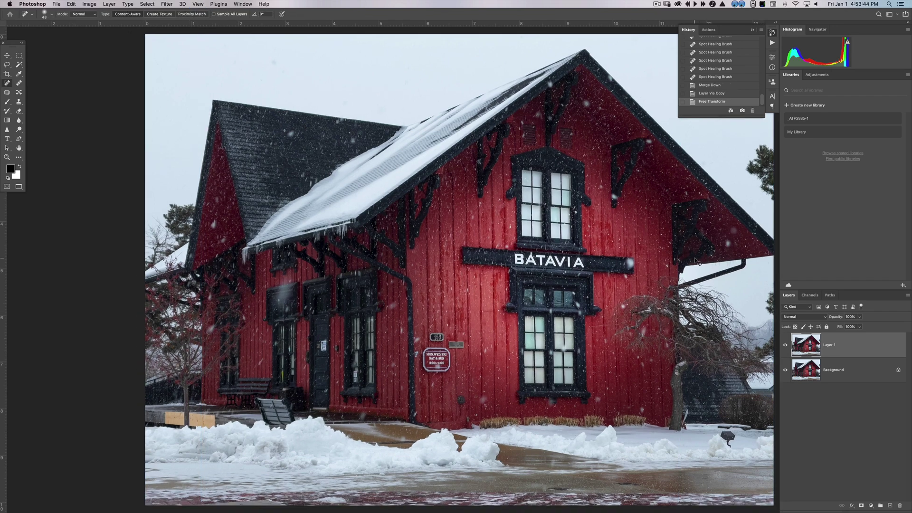
key("Tab")
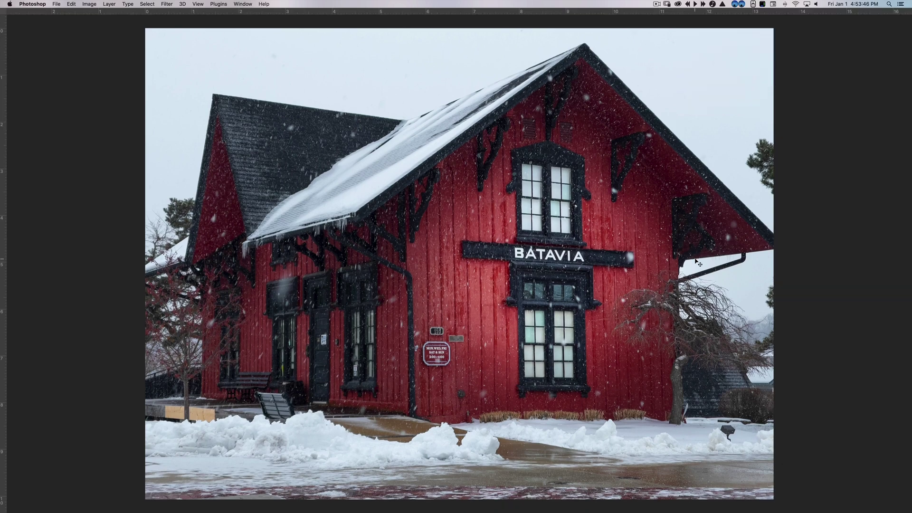
Skew the top-left corner to correct the leaning walls and apply the transform
key("super+z")
key("super+shift+z")
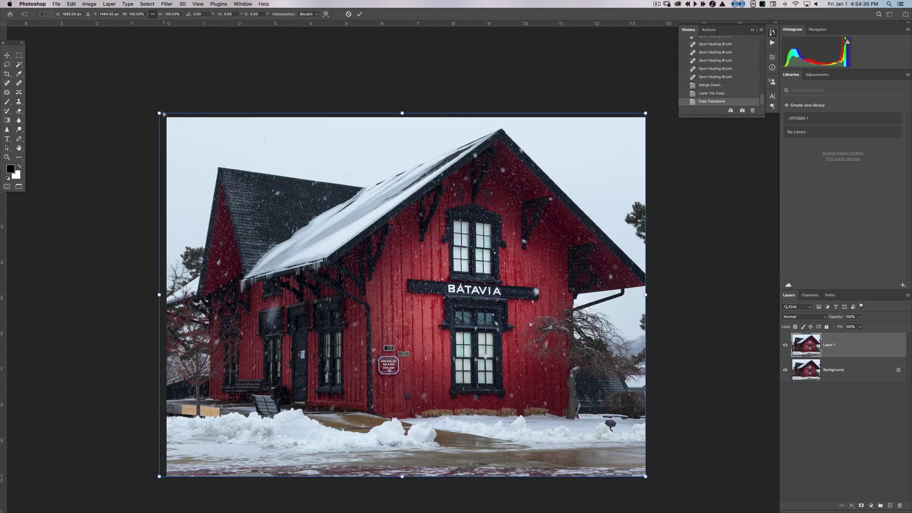
left_click_drag(160, 115, 155, 117)
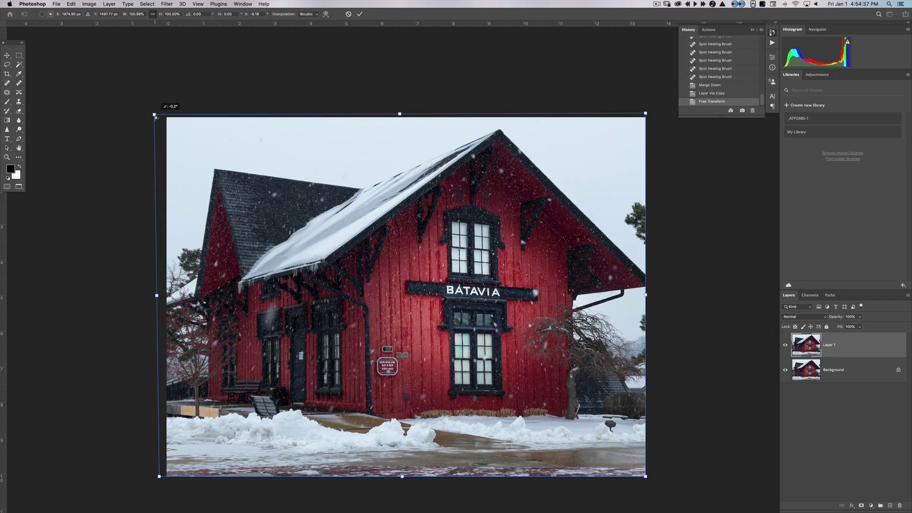
left_click_drag(155, 119, 155, 120)
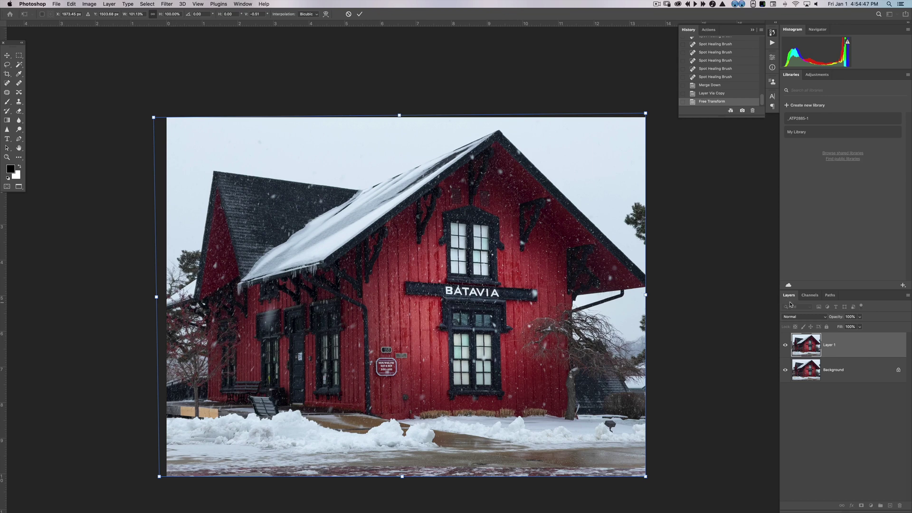
key("Return")
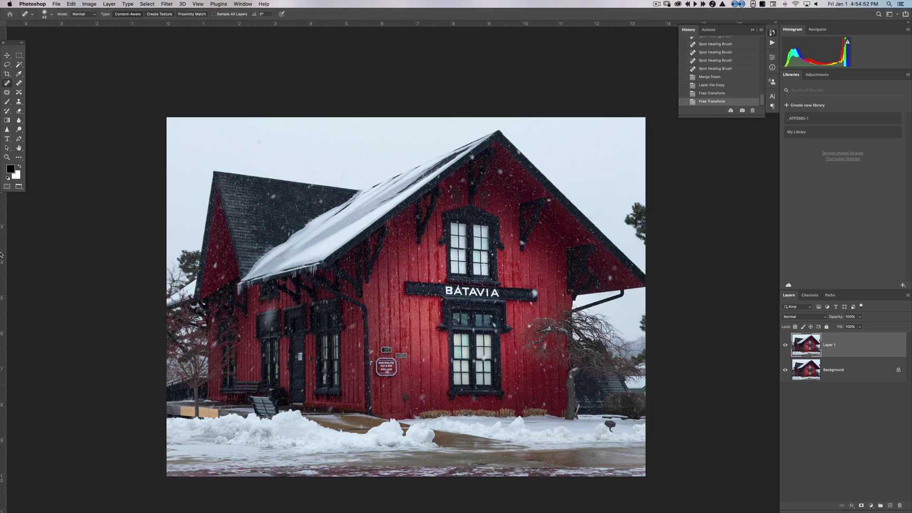
Check the walls against a vertical guide, compare with the original, and merge down
left_click_drag(1, 254, 573, 282)
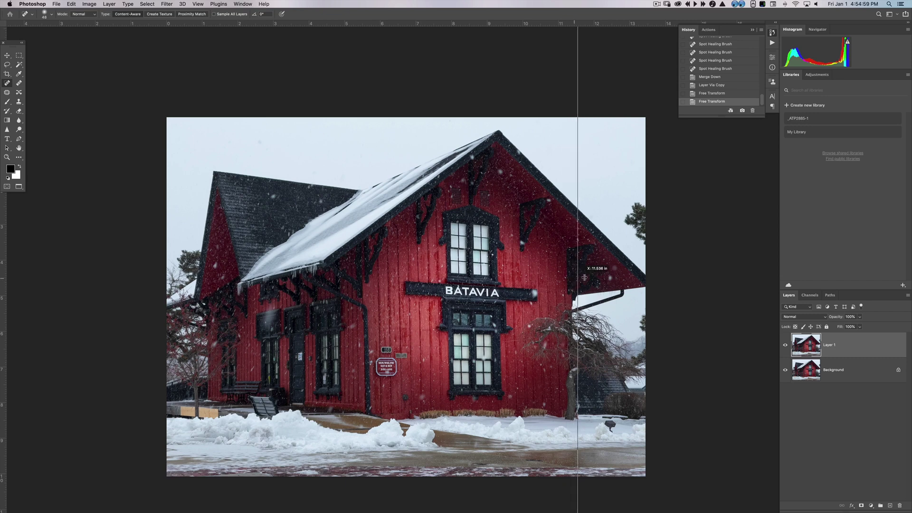
key("super+semicolon")
left_click(785, 347)
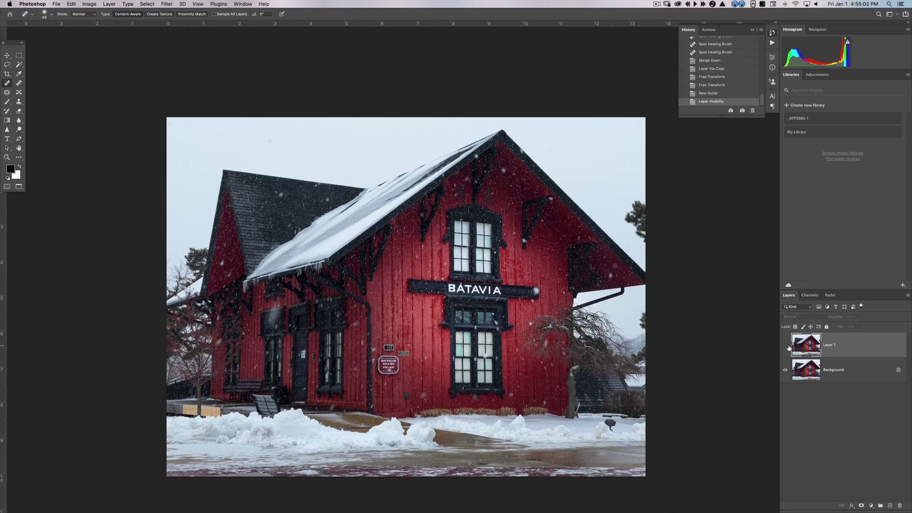
left_click(785, 347)
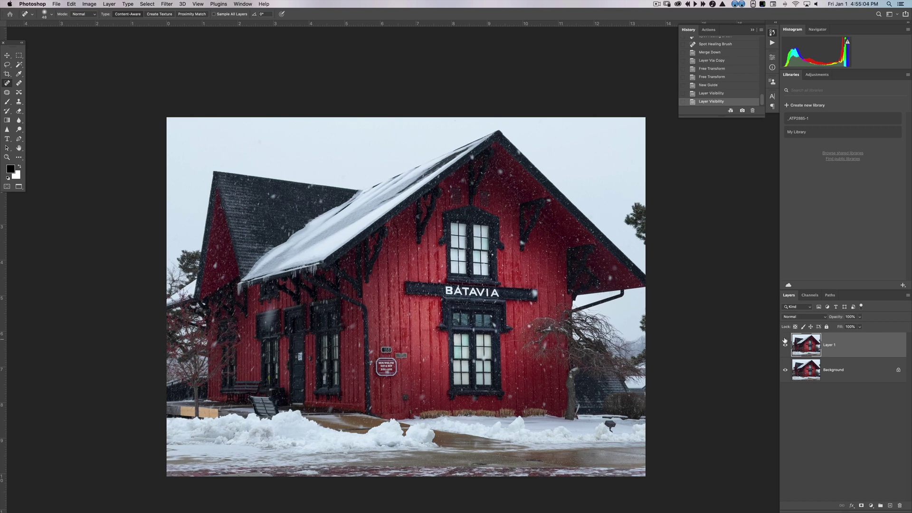
key("super+e")
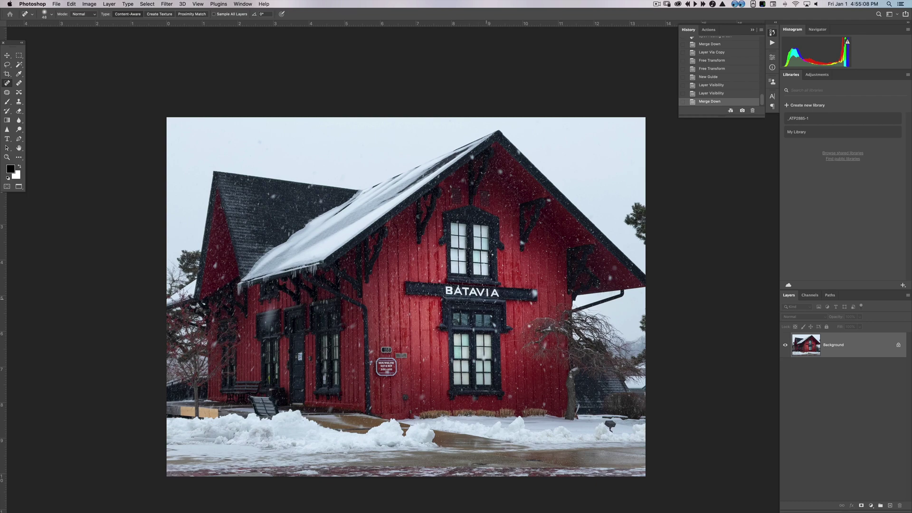
Zoom in on the upper-left roof and sky and duplicate the photo onto a new layer
key("z")
left_click(260, 155)
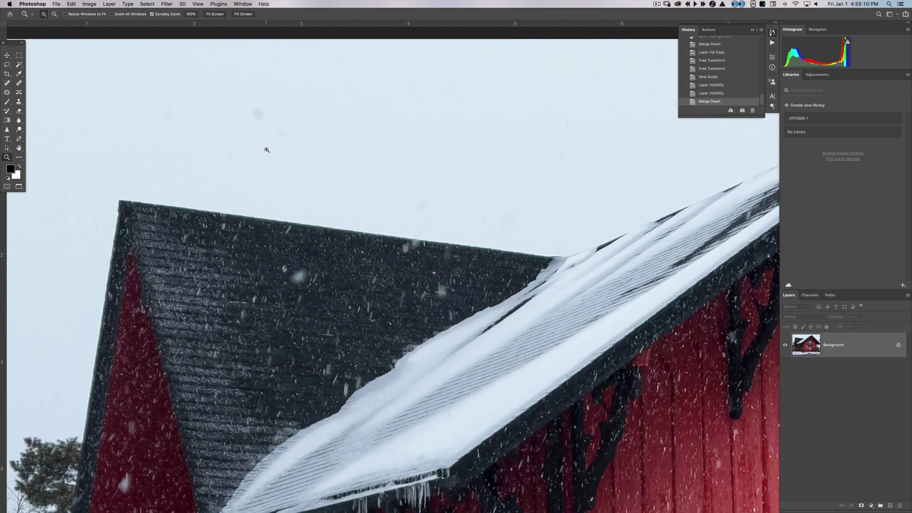
left_click_drag(267, 150, 402, 224)
key("k")
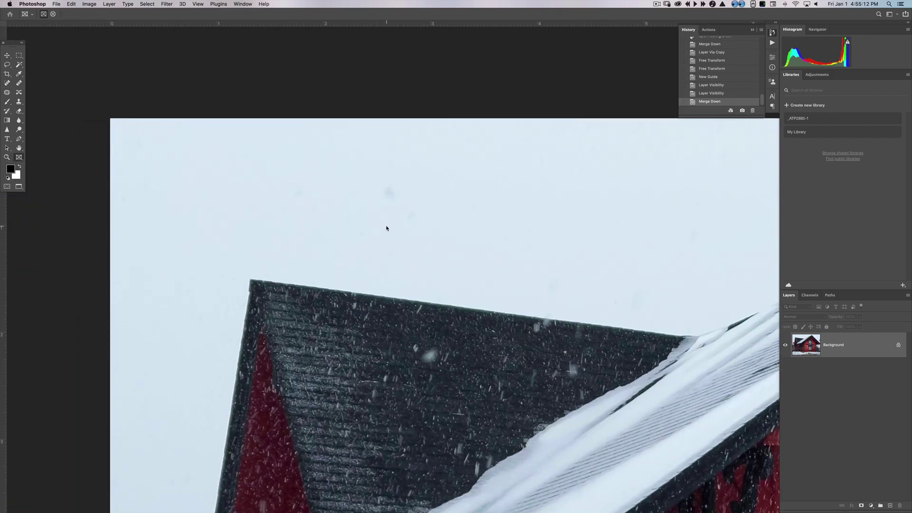
key("super+j")
Spot-heal the snow specks scattered across the upper-left sky
key("j")
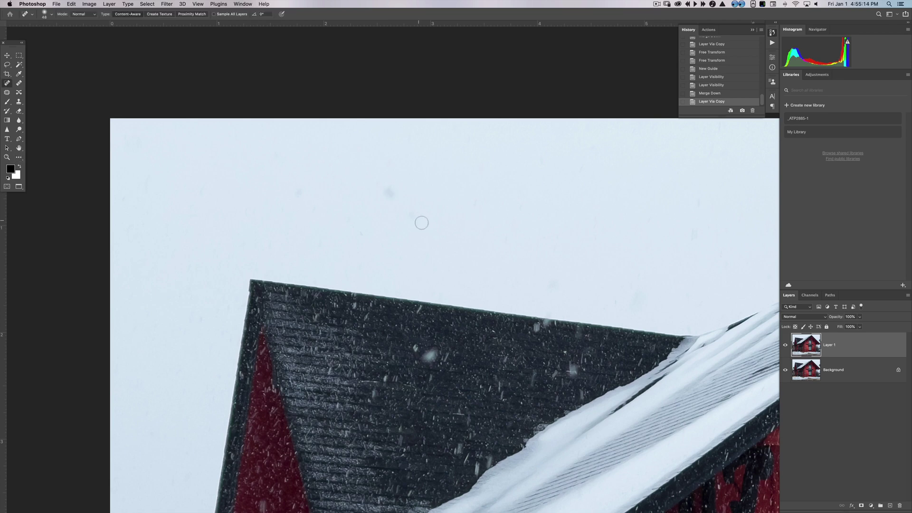
left_click(388, 193)
left_click(413, 212)
left_click(364, 233)
left_click(295, 198)
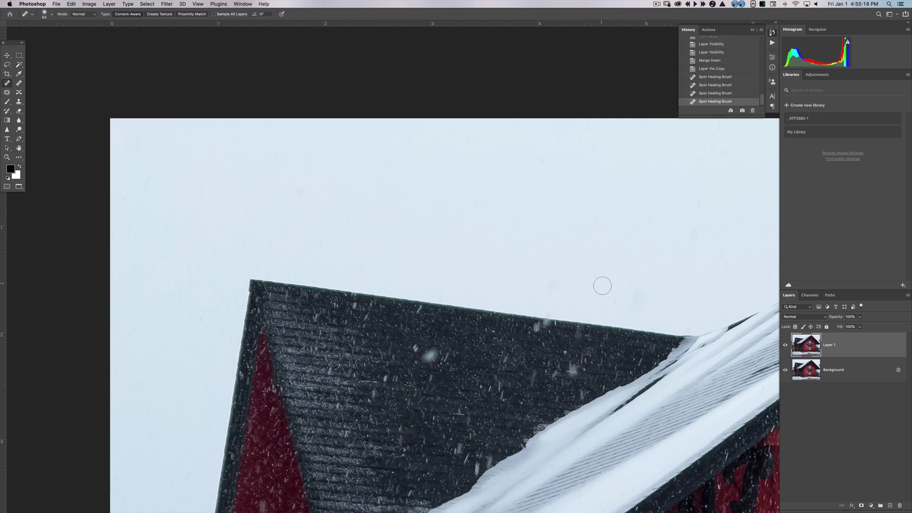
left_click(586, 293)
left_click_drag(642, 228, 525, 230)
left_click(585, 202)
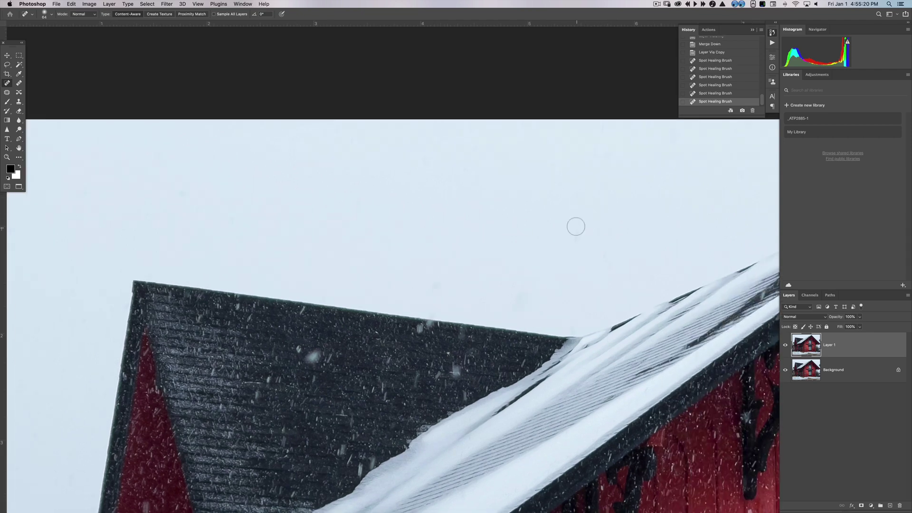
left_click(576, 228)
scroll(566, 212, "right", 5)
left_click_drag(638, 123, 624, 126)
Heal the specks above the roof peak and along the roof edge
scroll(588, 216, "right", 10)
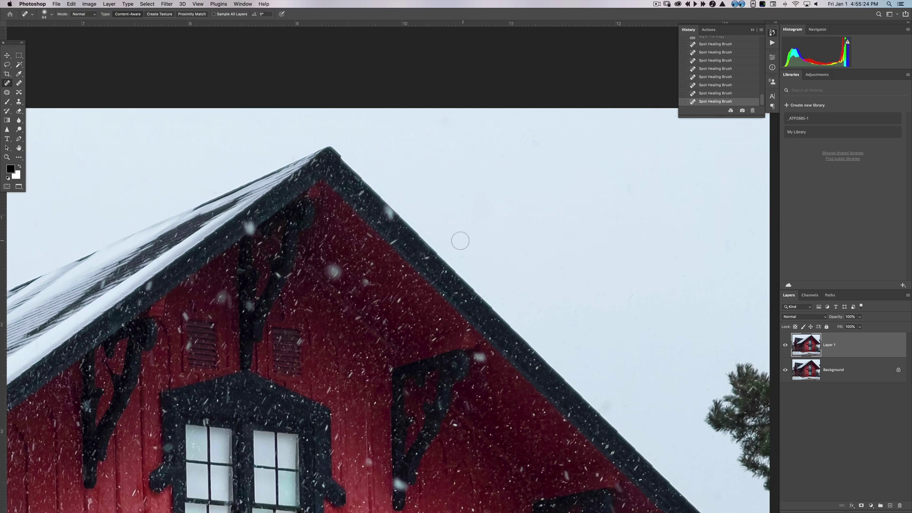
scroll(422, 185, "right", 3)
scroll(421, 186, "up", 1)
left_click_drag(417, 162, 425, 155)
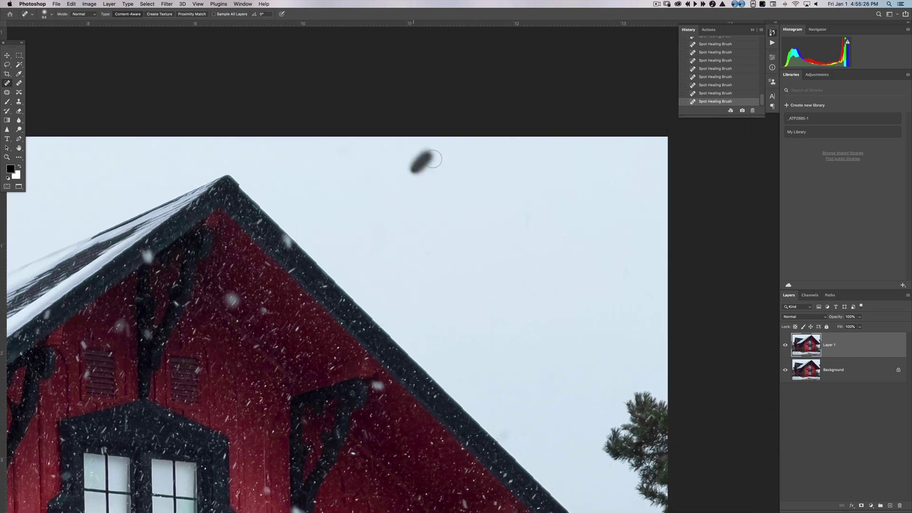
left_click(438, 176)
left_click(406, 187)
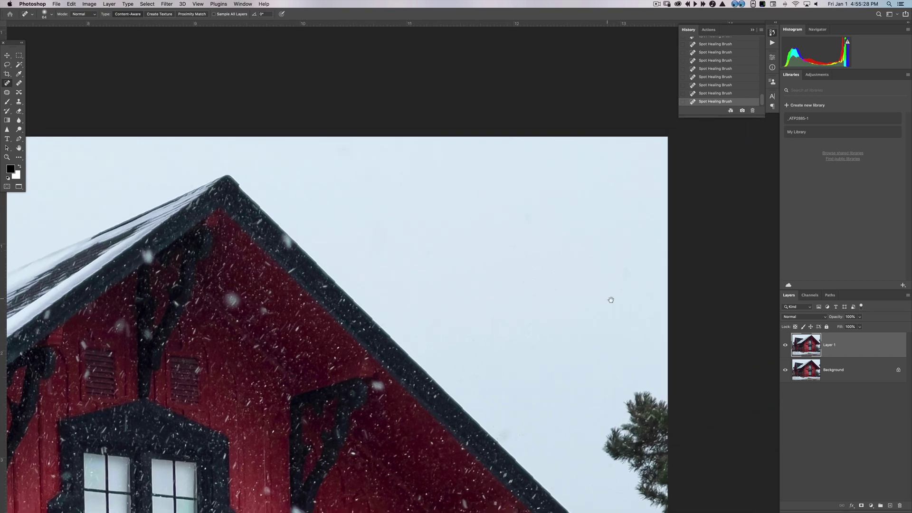
scroll(556, 319, "down", 3)
scroll(556, 320, "left", 2)
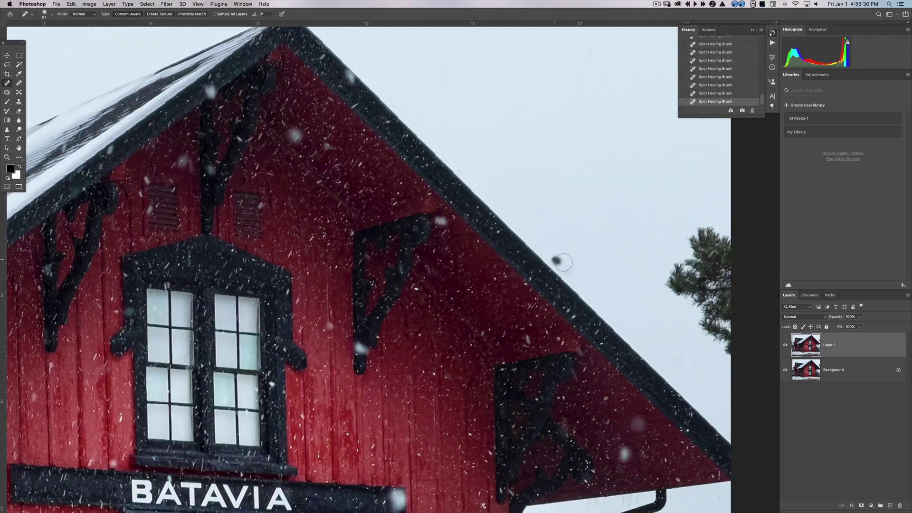
scroll(578, 295, "up", 2)
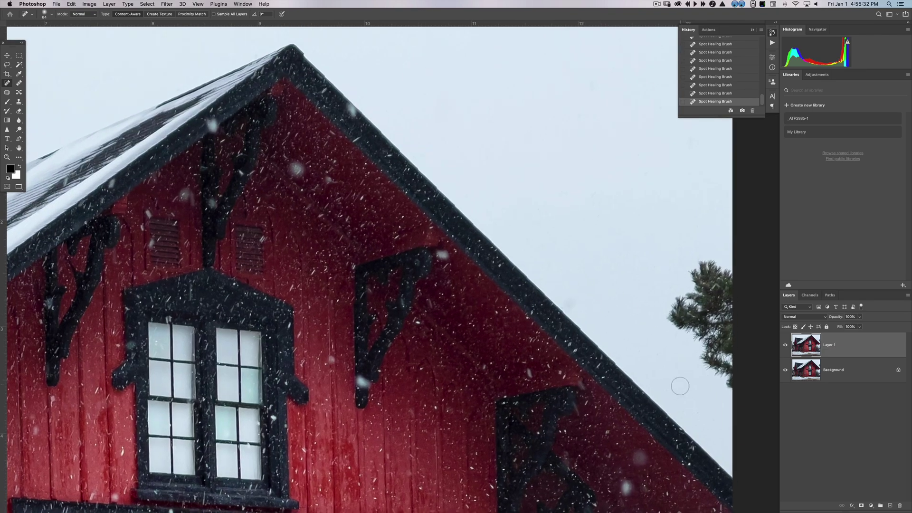
scroll(667, 246, "left", 10)
scroll(667, 246, "down", 1)
scroll(619, 242, "left", 15)
scroll(619, 243, "up", 3)
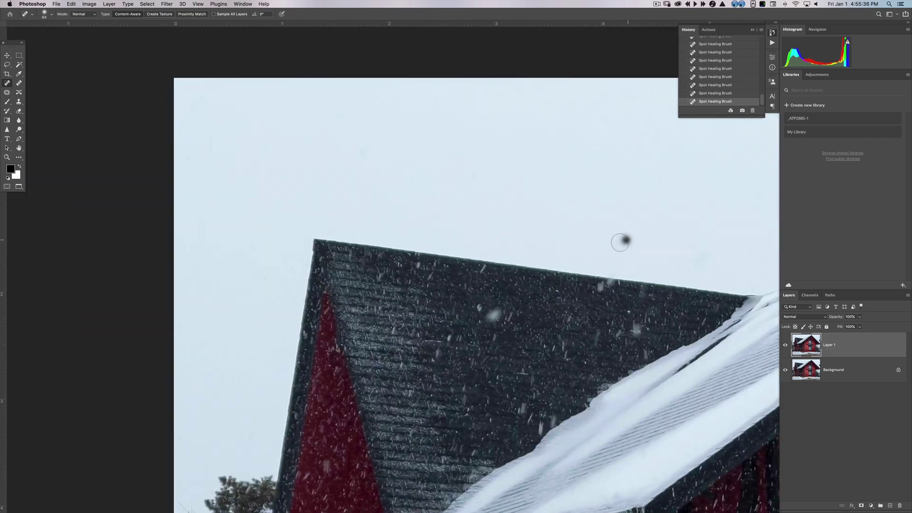
left_click(620, 242)
Heal the last dark sky specks, fit the photo on screen, and merge into the Background
scroll(522, 237, "left", 5)
scroll(523, 238, "up", 1)
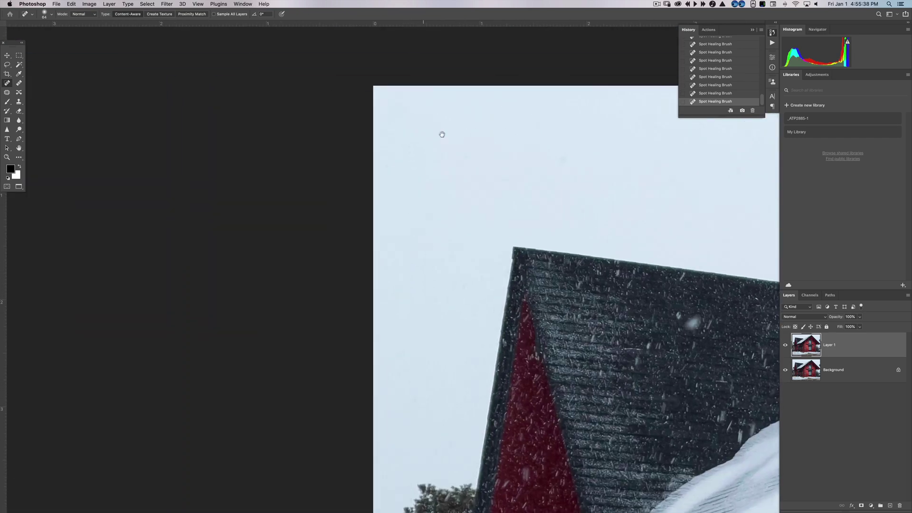
scroll(444, 138, "right", 6)
scroll(444, 138, "up", 2)
left_click(622, 204)
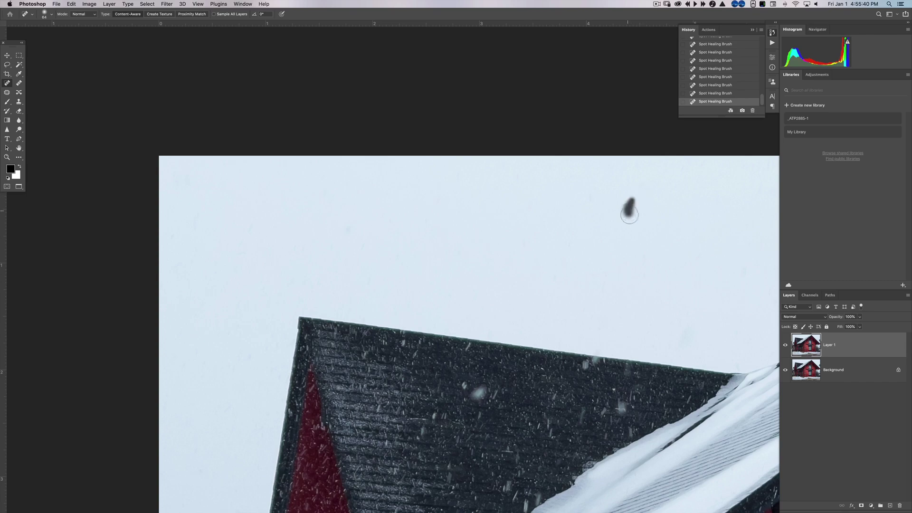
scroll(563, 197, "right", 6)
scroll(564, 197, "down", 1)
left_click(501, 257)
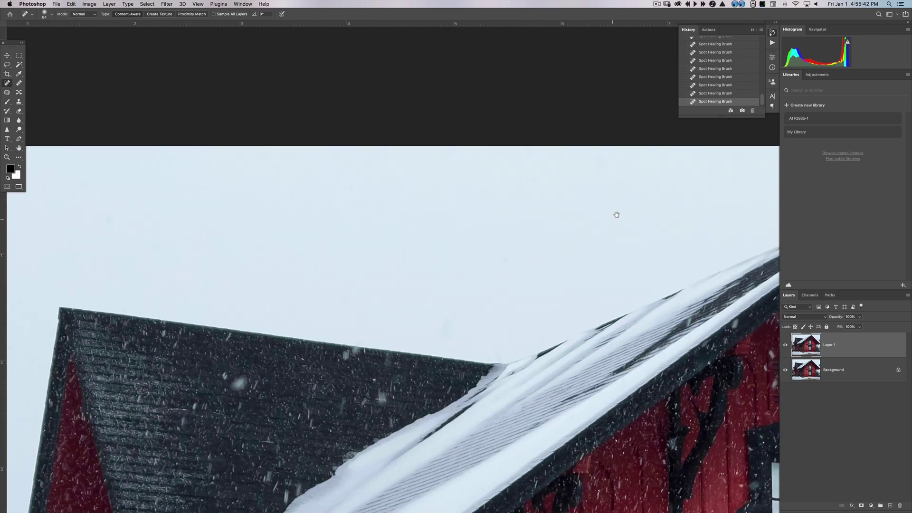
scroll(427, 200, "right", 6)
scroll(428, 200, "up", 1)
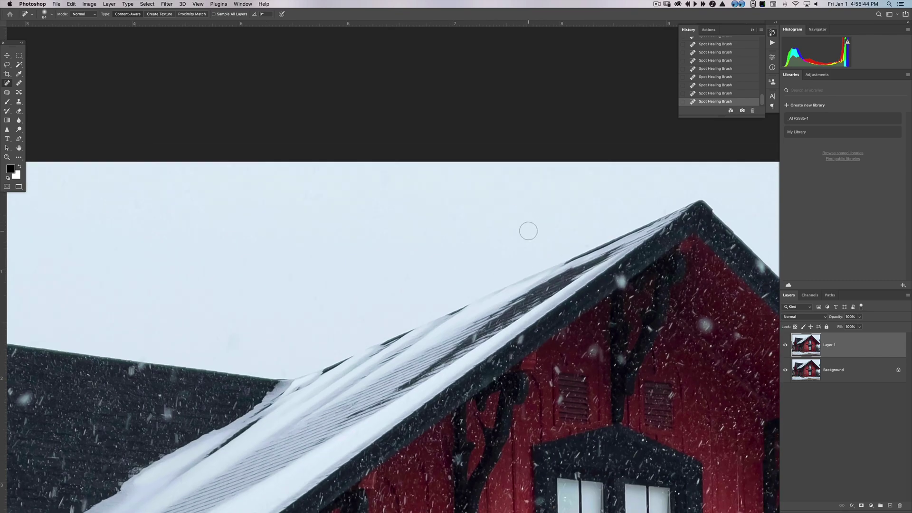
key("super+0")
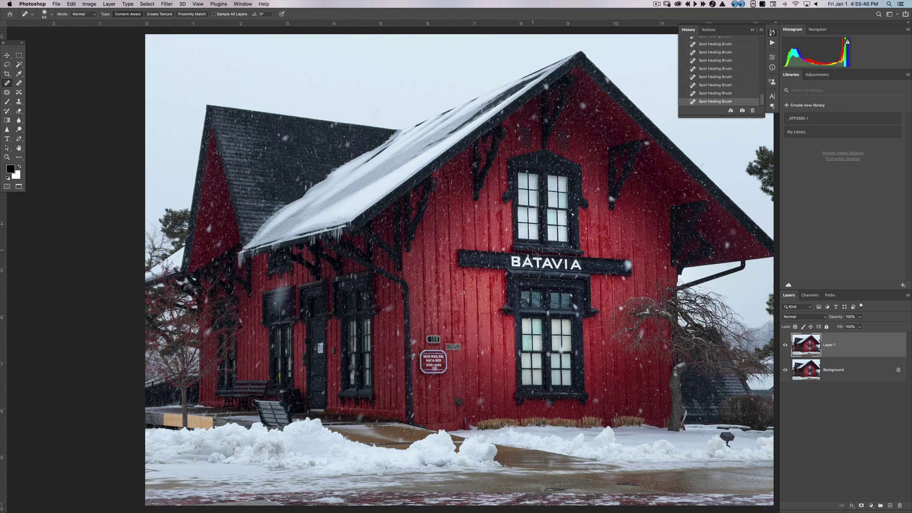
key("super+e")
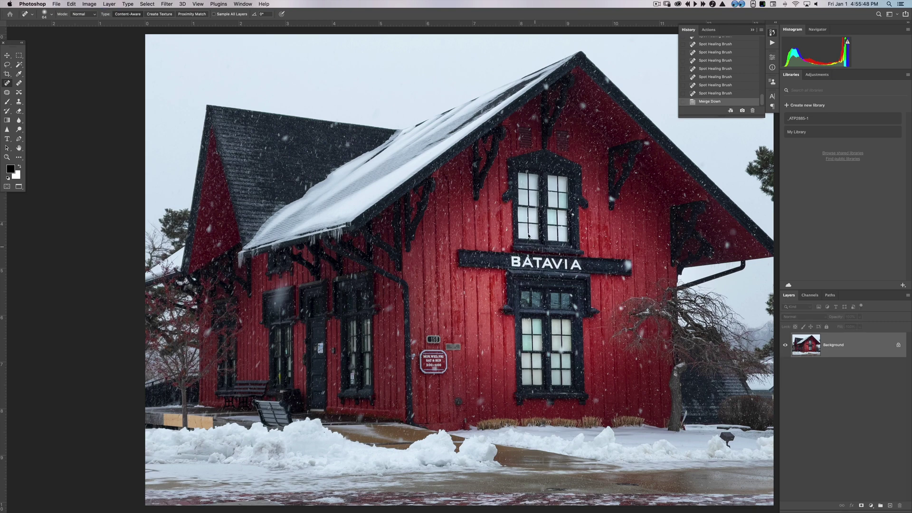
Save a JPEG copy named SnowyDepotMuseum2021_IMG_2691 into SmugmugBataviaGallery at Quality 12 Maximum
key("alt+super+s")
left_click(211, 186)
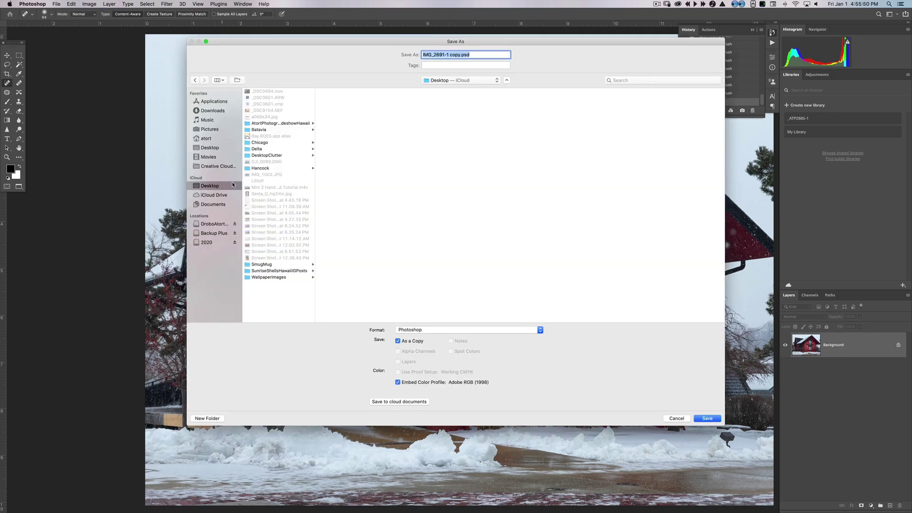
left_click(278, 265)
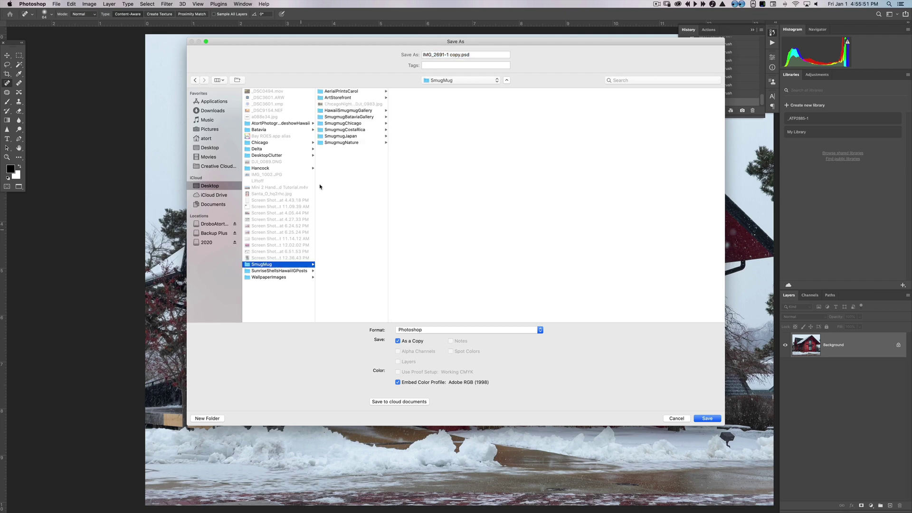
left_click(375, 117)
left_click(460, 54)
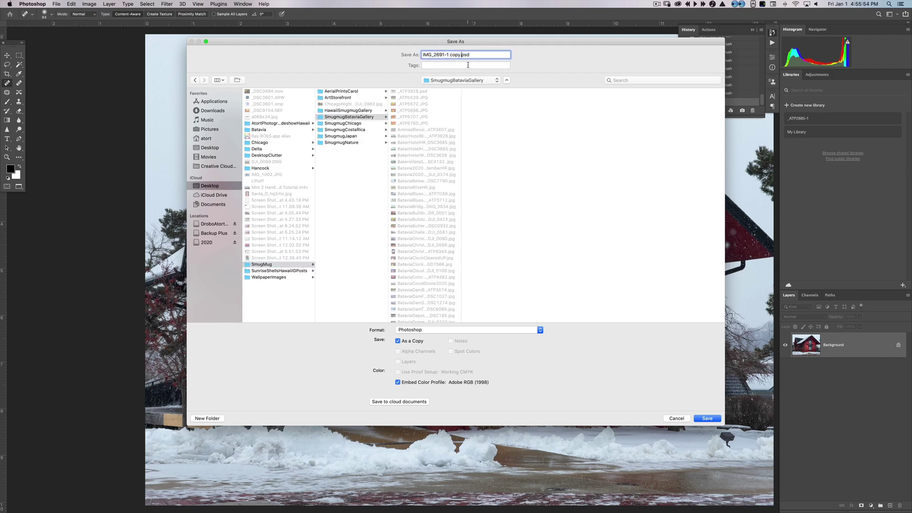
key("BackSpace")
key("BackSpace")
key("BackSpace")
key("BackSpace")
key("BackSpace")
key("BackSpace")
key("BackSpace")
type("SnowyDepotMuseum2021_")
left_click(481, 330)
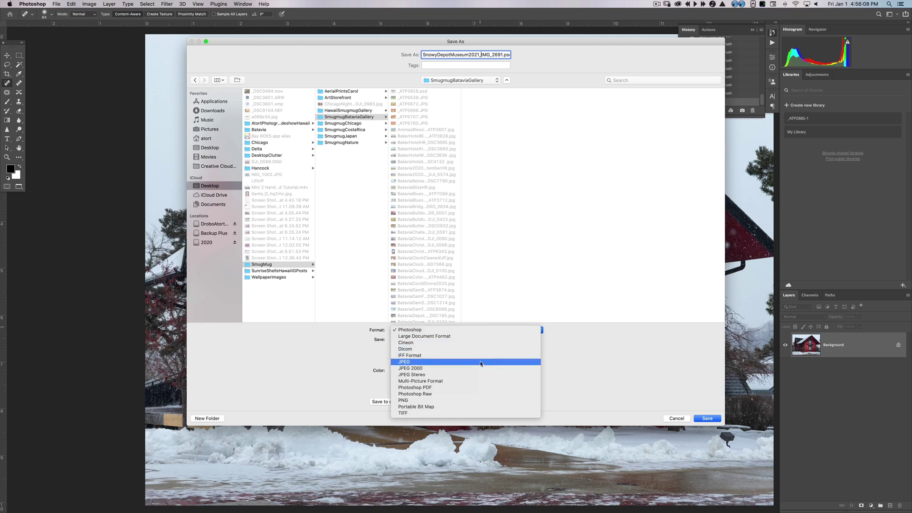
left_click(482, 362)
left_click(705, 419)
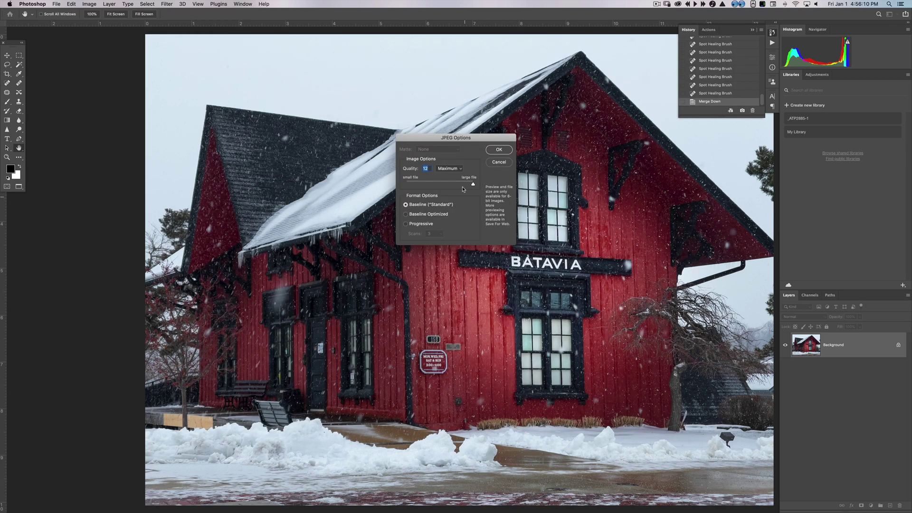
left_click(499, 149)
Switch to Safari, open a new window, and go to smugmug
key("super+Tab")
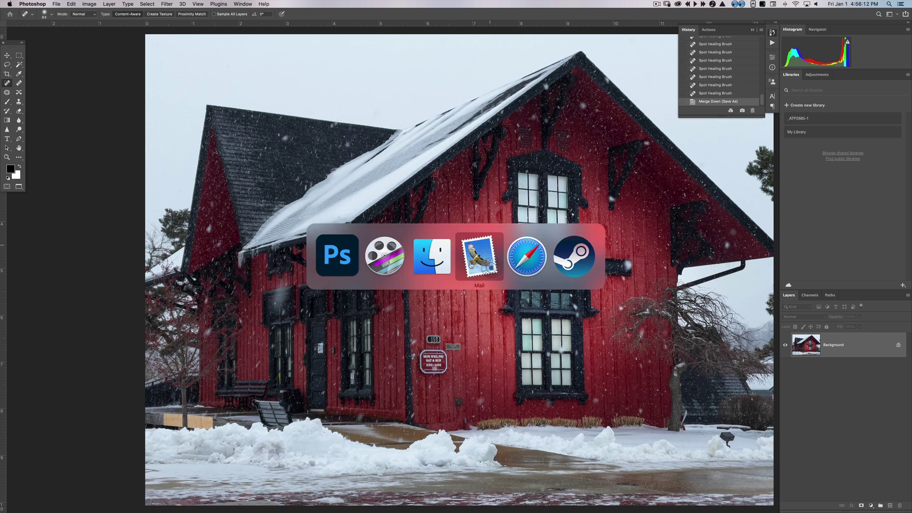
left_click(526, 266)
key("super+n")
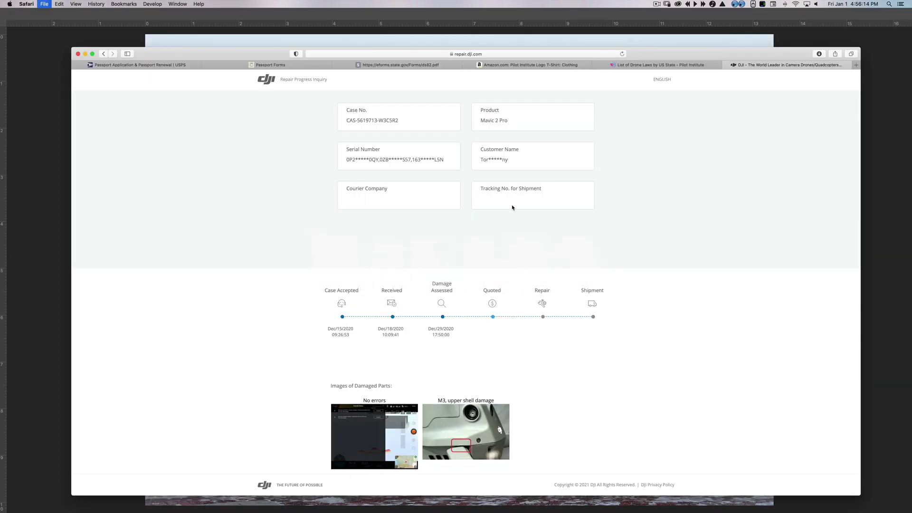
type("smugmug")
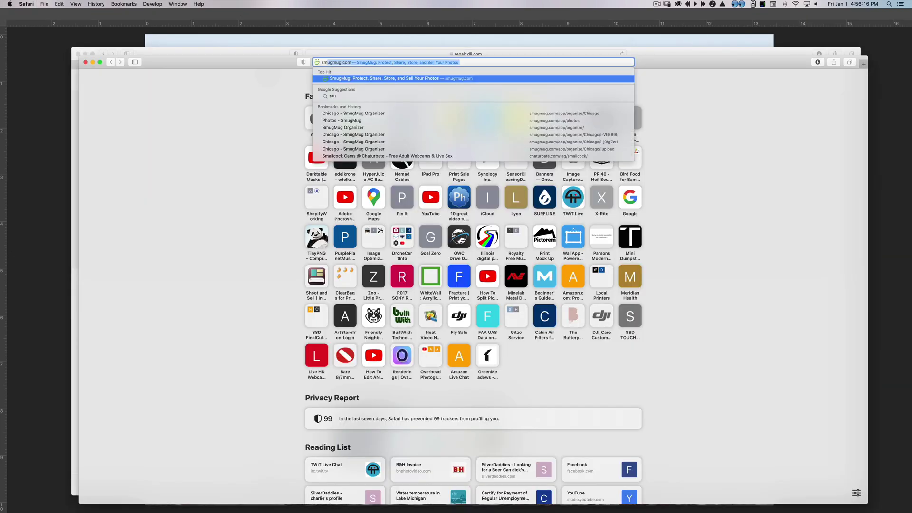
key("Return")
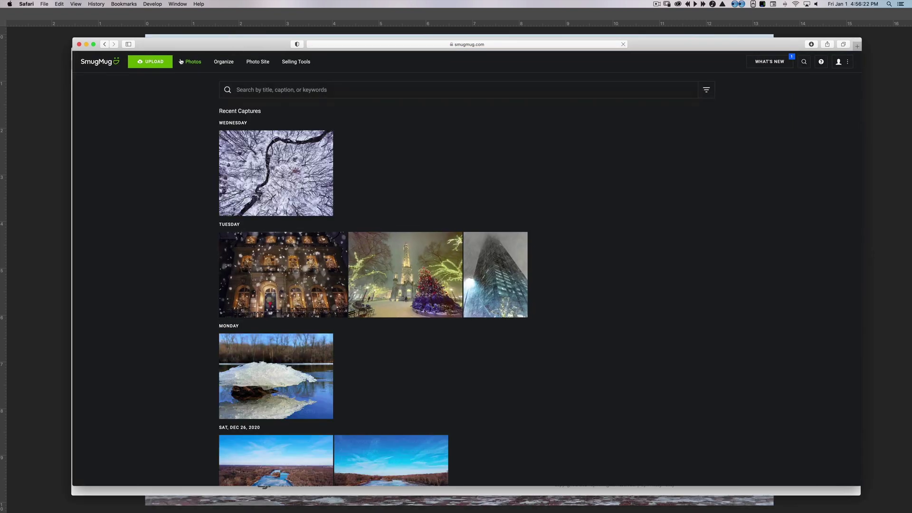
Start an upload into the existing Batavia Area Beauty gallery
left_click(172, 67)
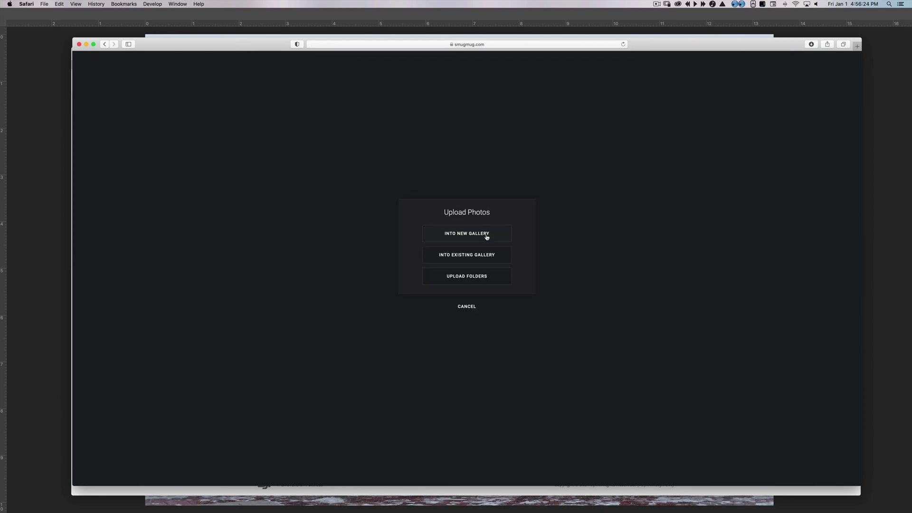
left_click(482, 255)
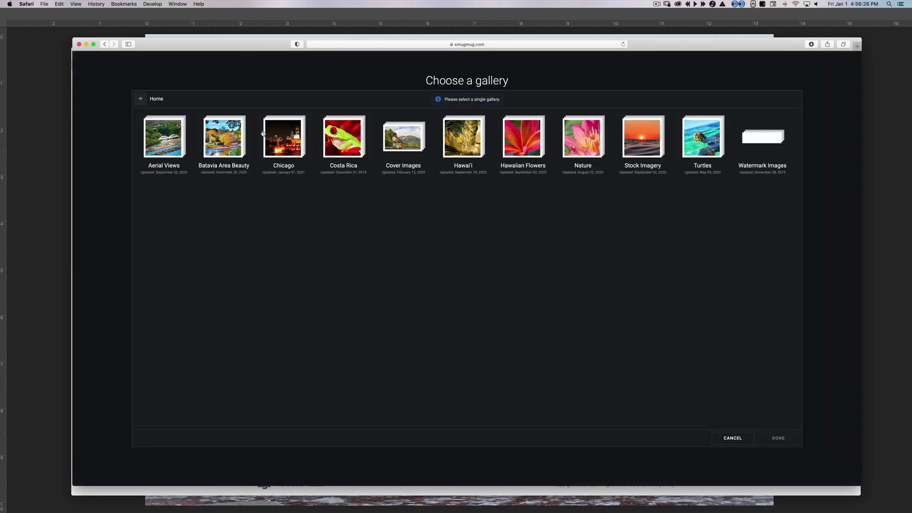
left_click(227, 142)
left_click(778, 438)
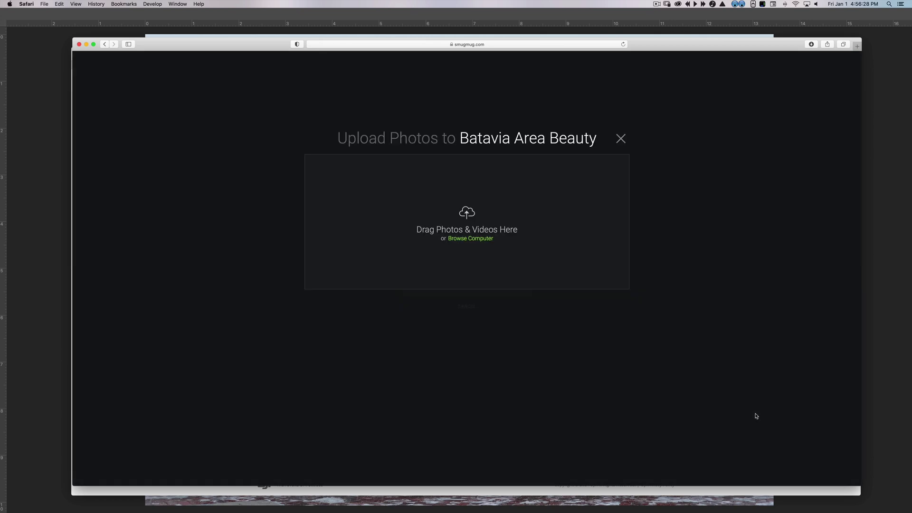
Pick the SnowyDepotMuseum photo from the SmugmugBataviaGallery folder and upload it
left_click(469, 238)
left_click(470, 59)
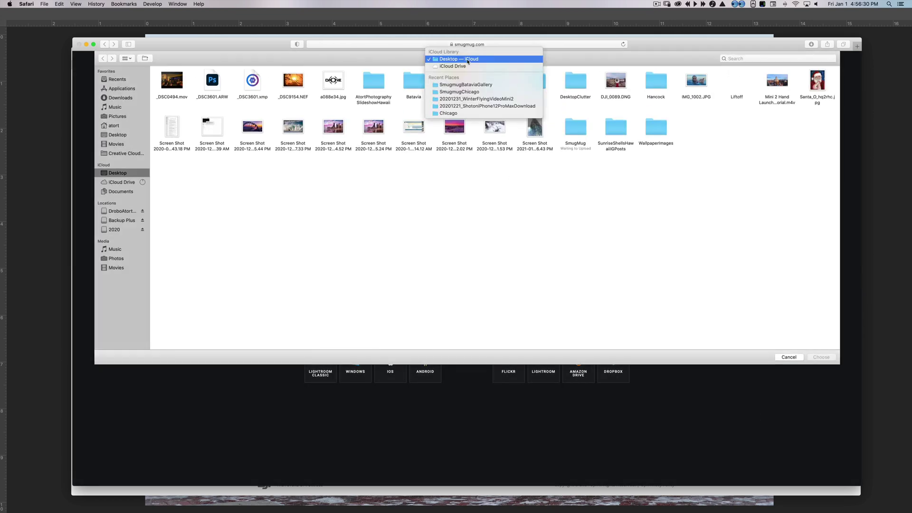
left_click(470, 85)
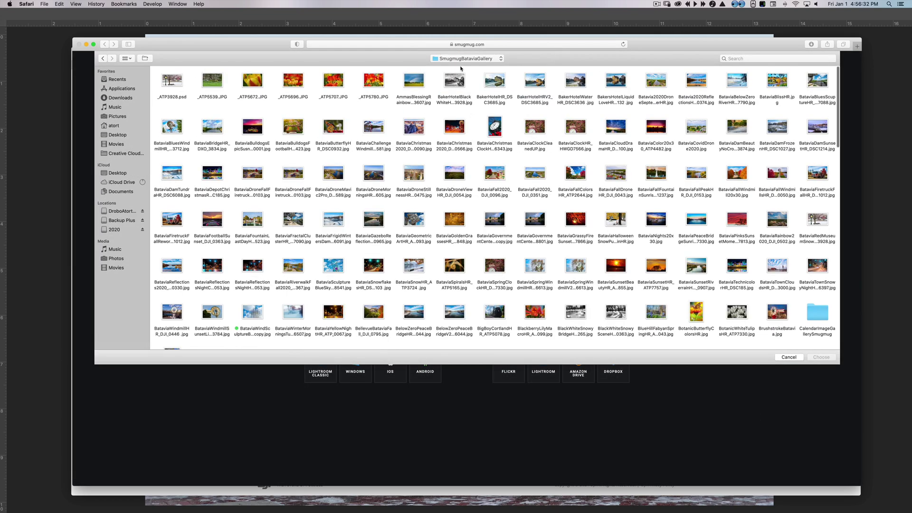
left_click(126, 57)
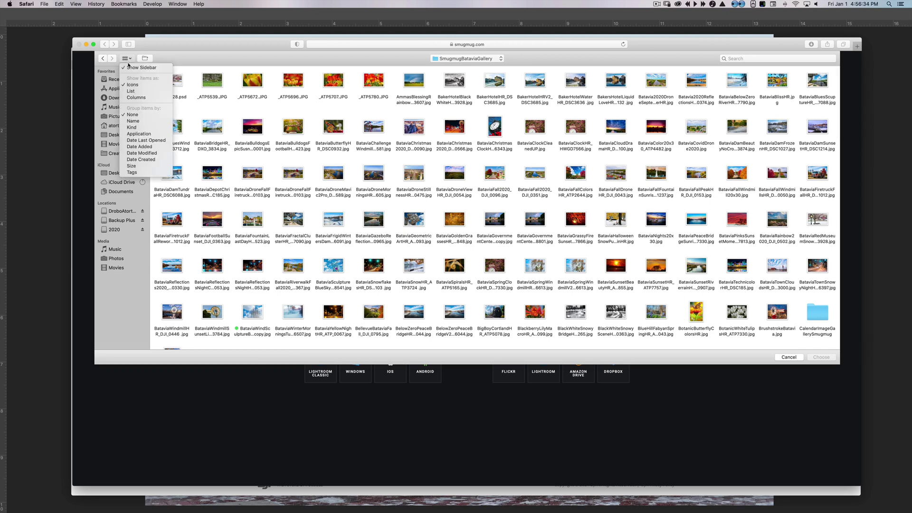
left_click(153, 148)
left_click(179, 96)
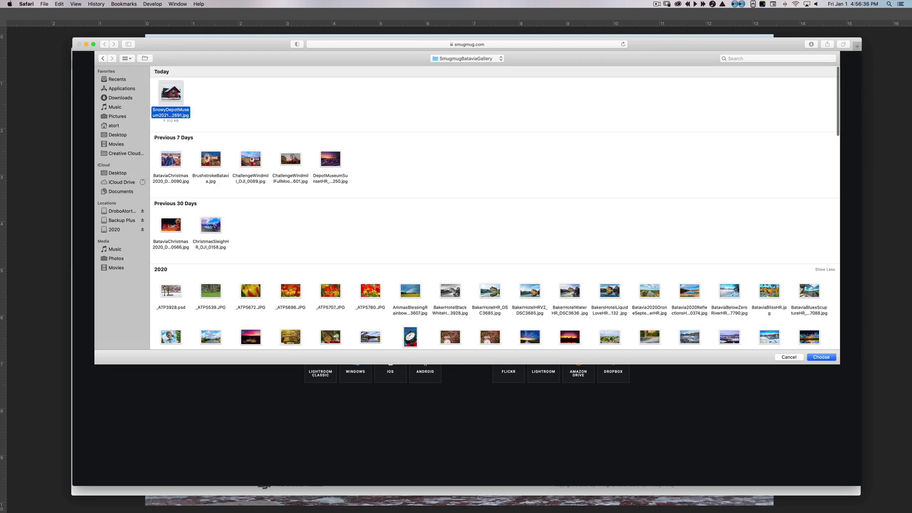
left_click(820, 357)
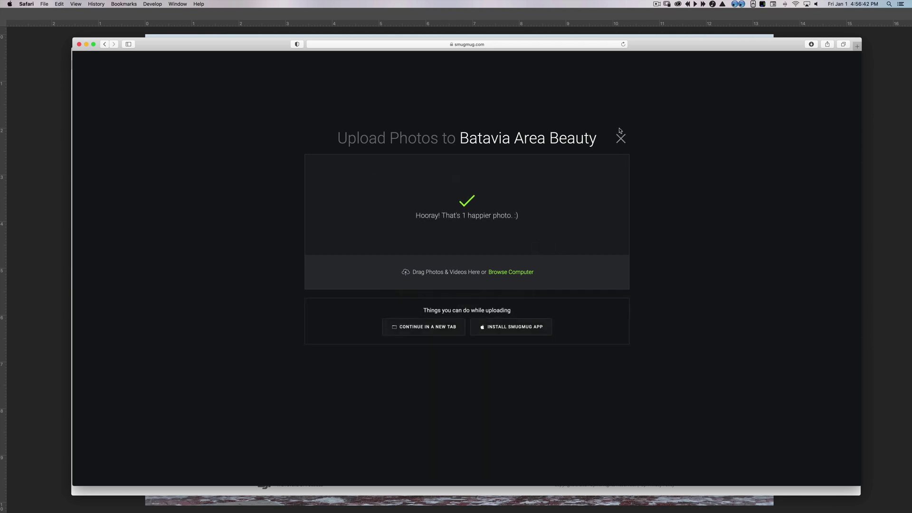
Close the upload window, reload the gallery, and select the new red depot thumbnail at the end
left_click(620, 138)
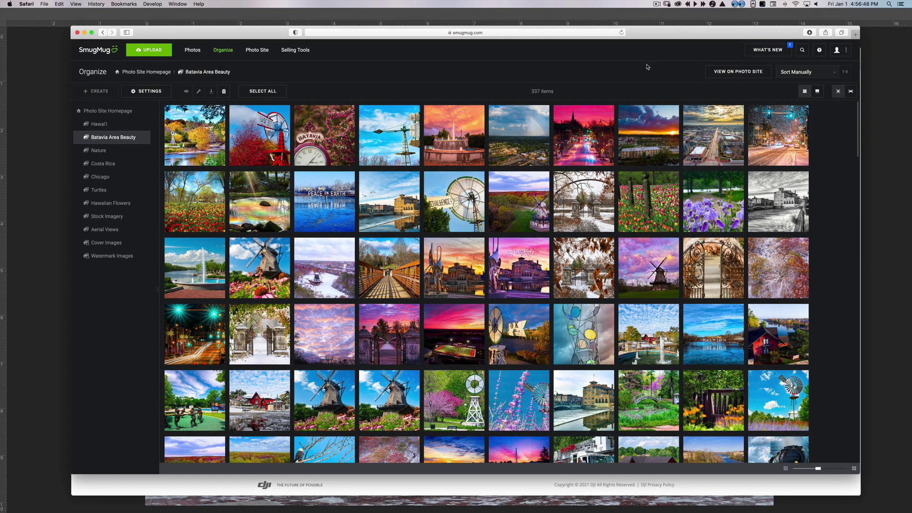
scroll(631, 203, "down", 20)
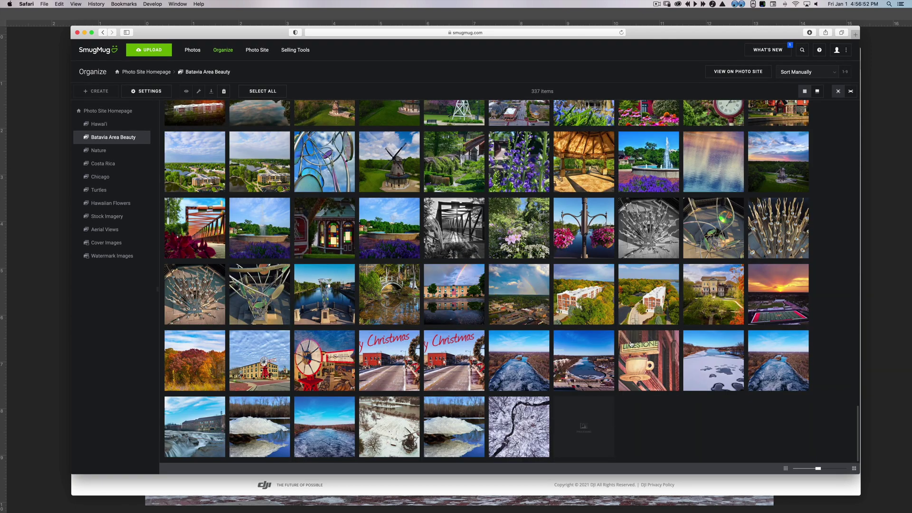
key("super+r")
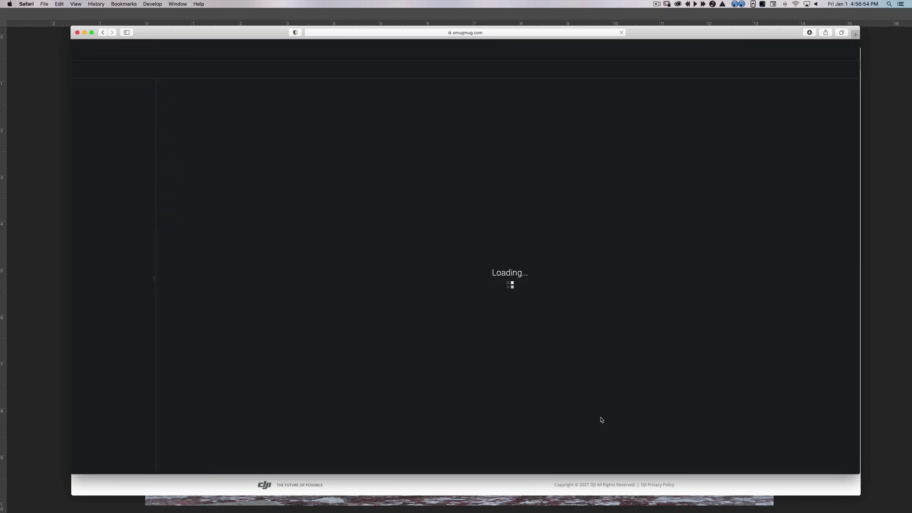
scroll(606, 404, "down", 20)
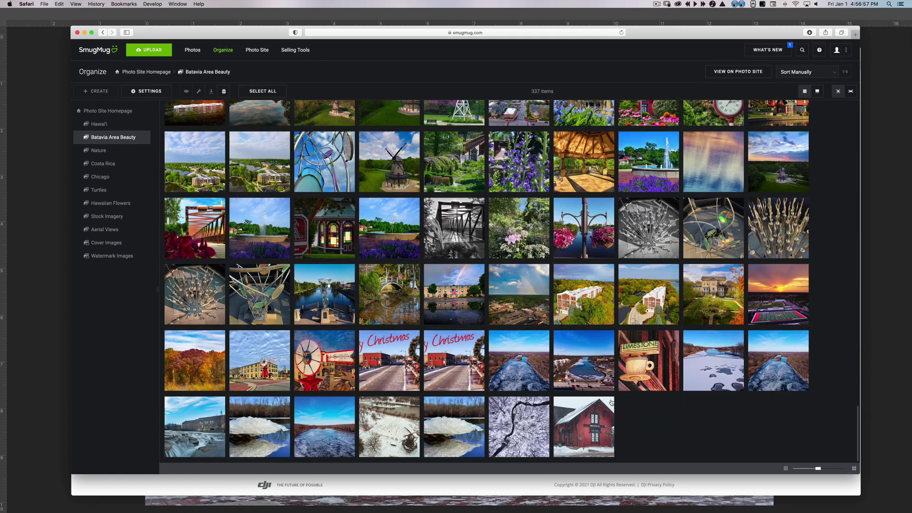
left_click(599, 418)
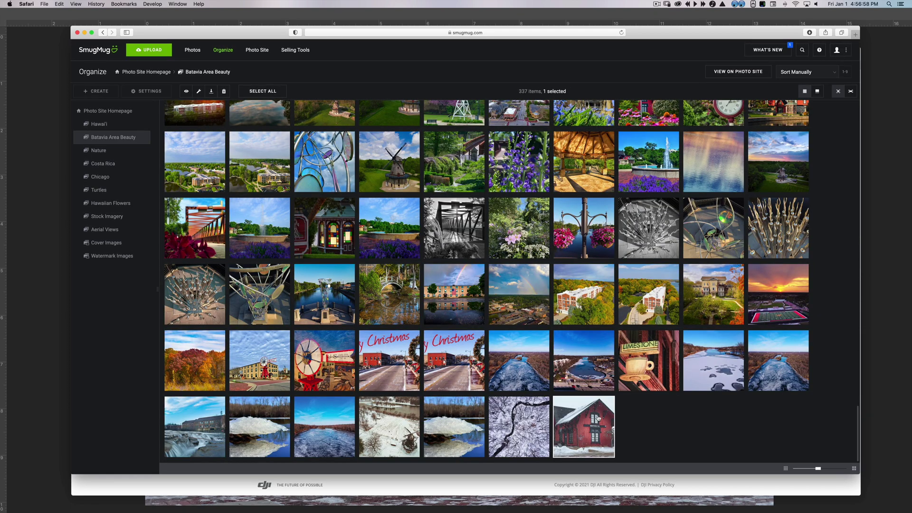
Open the red depot photo full-size and copy its photo link from the Share panel
double_click(599, 417)
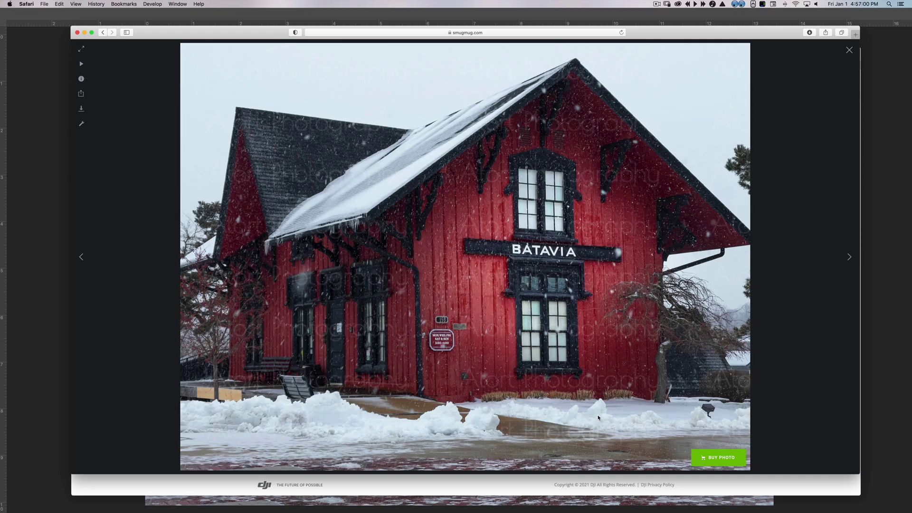
left_click(81, 94)
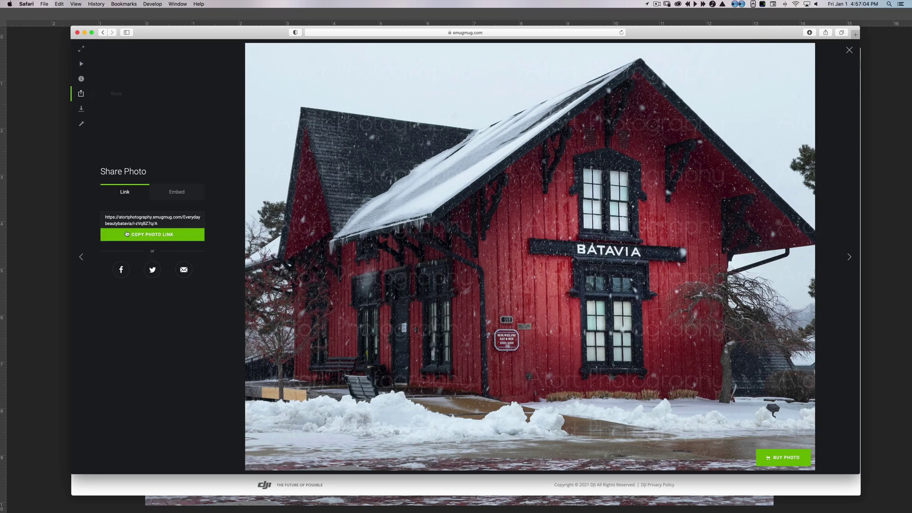
left_click(152, 234)
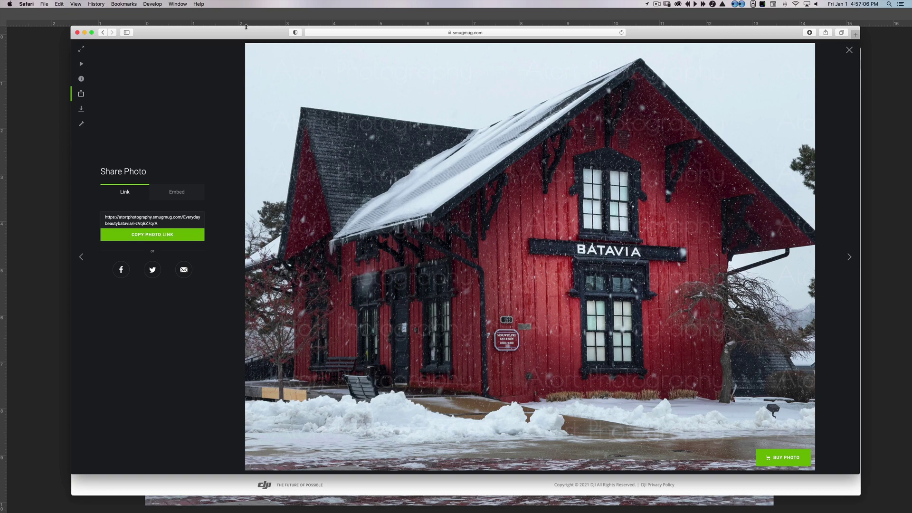